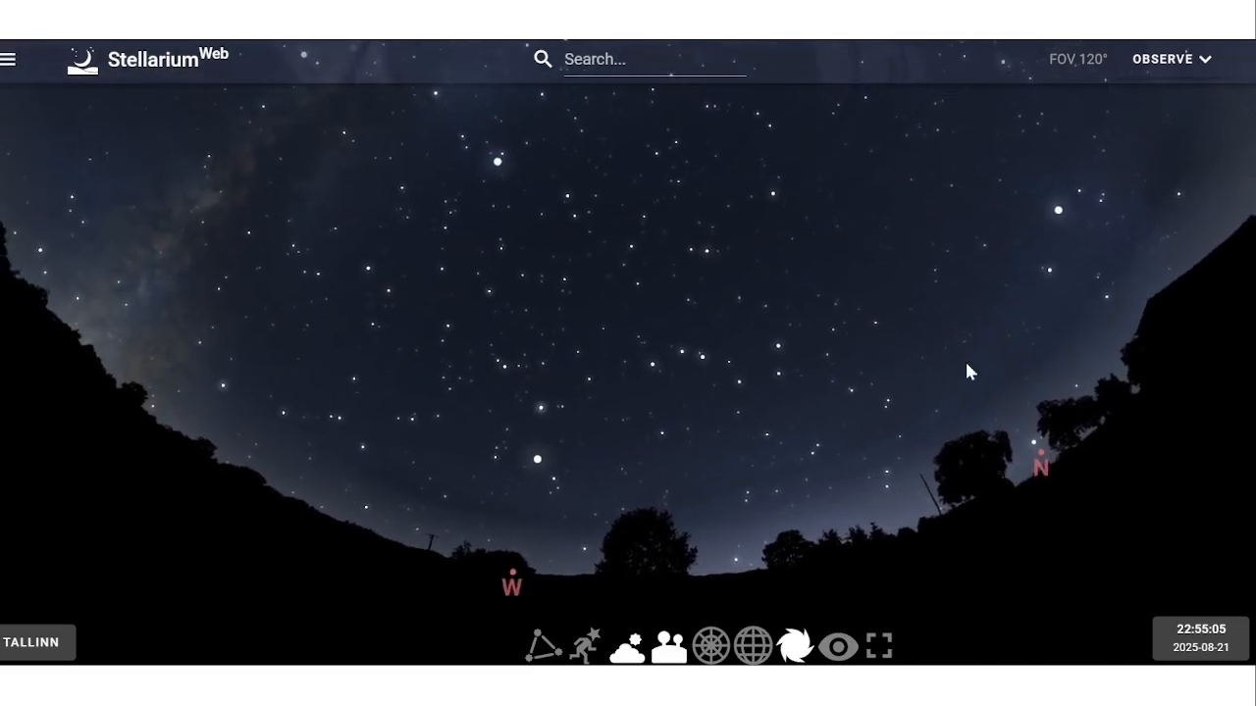
- Frame the western sky in the Tallinn star map, narrowing the field of view to about 102°
left_click_drag(657, 490, 698, 477)
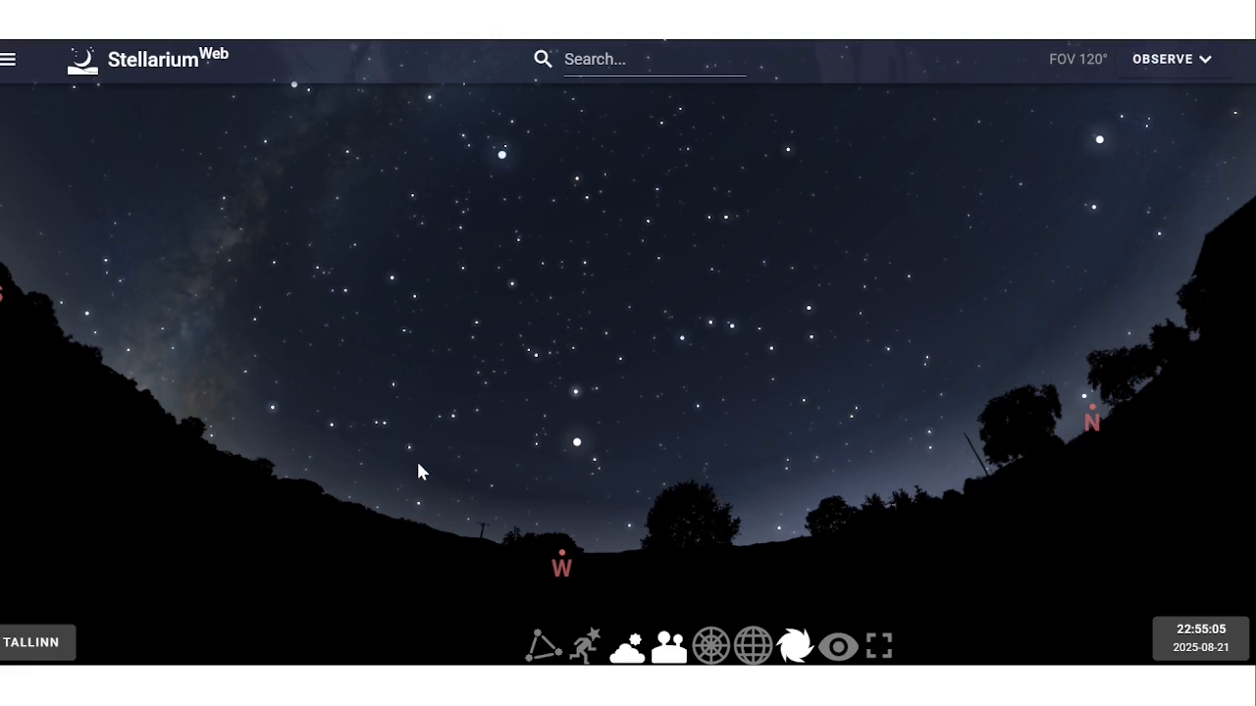
scroll(418, 472, "up", 1)
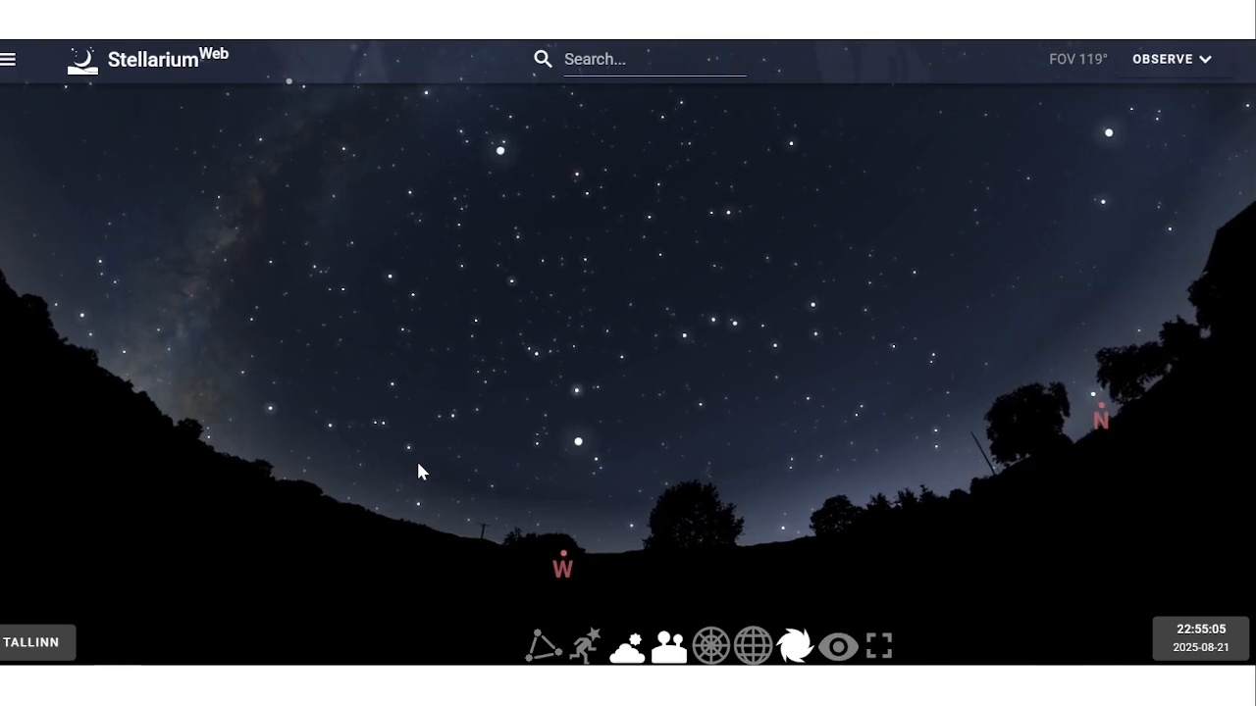
scroll(418, 472, "up", 3)
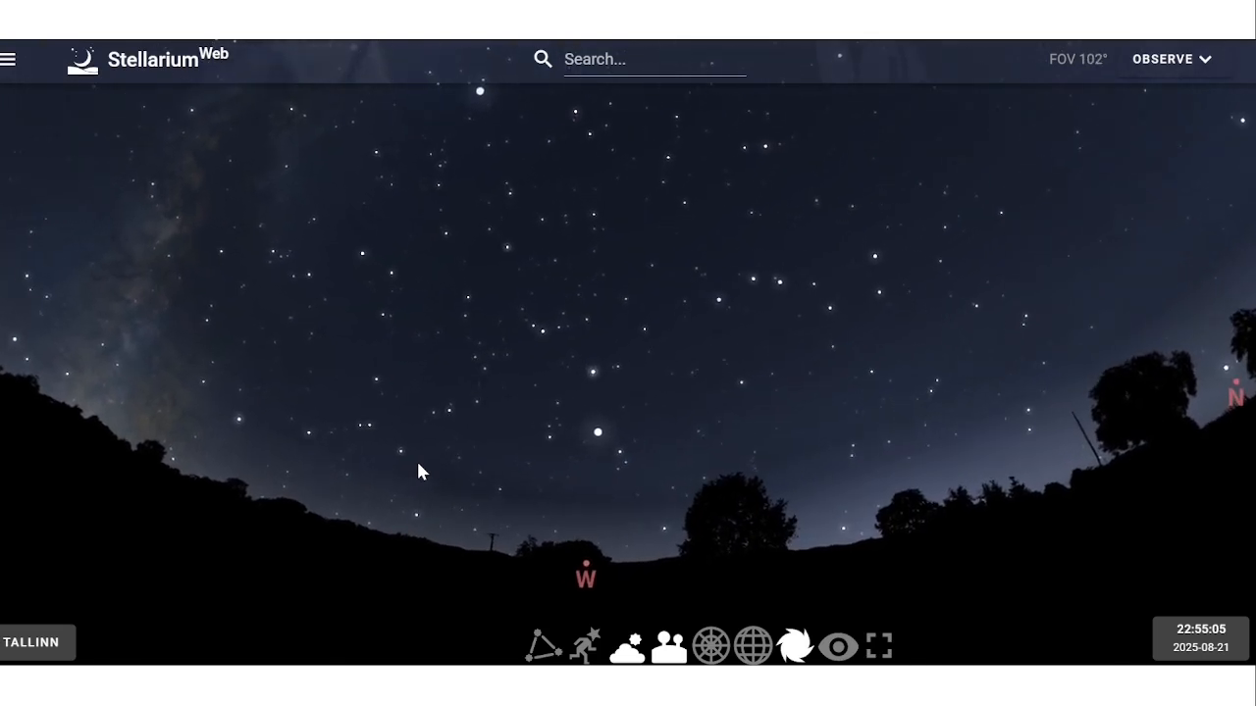
left_click_drag(418, 464, 485, 478)
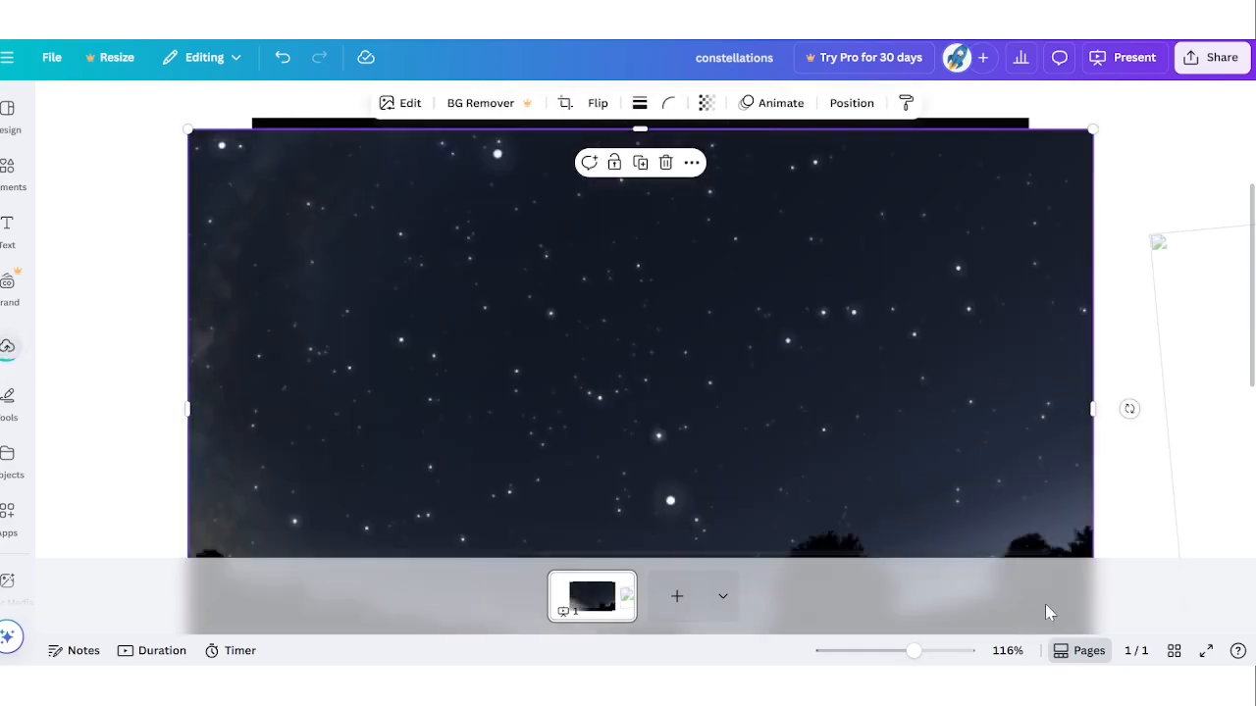
- In the Canva design, set the star map screenshot's transparency to 49 and scale it down to about 756 × 468
left_click(707, 106)
left_click_drag(744, 174, 692, 174)
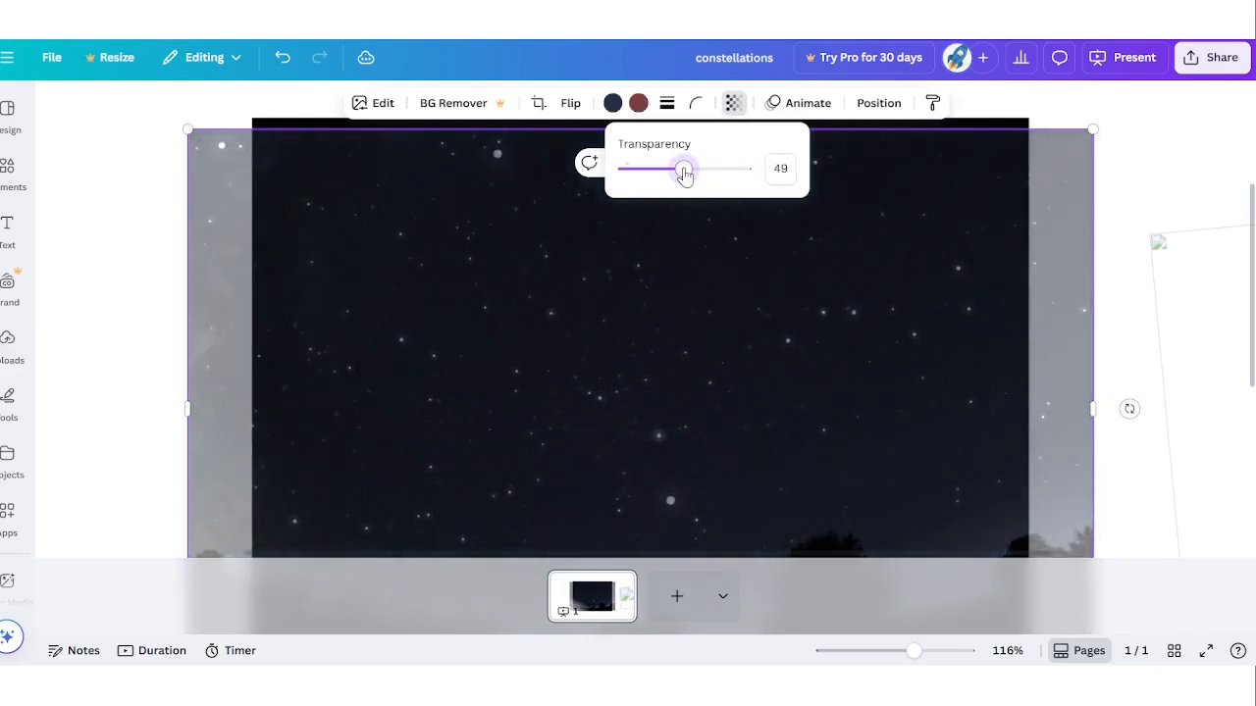
left_click(186, 129)
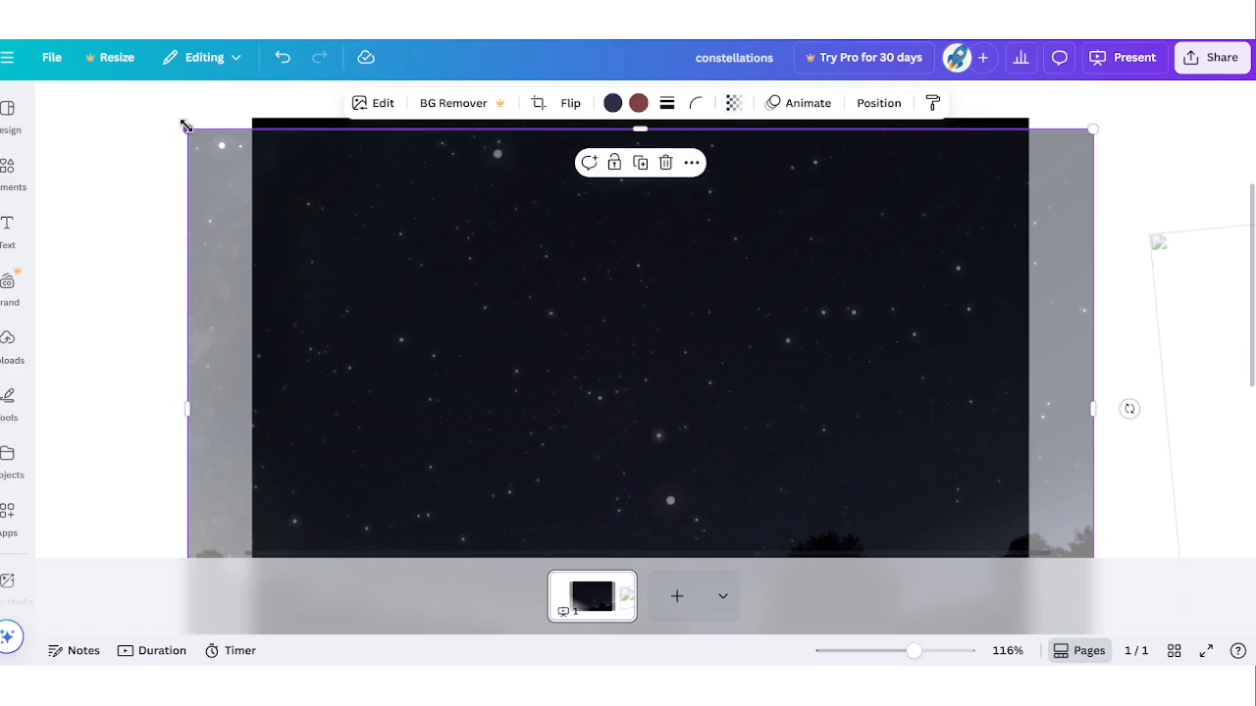
left_click_drag(185, 125, 403, 254)
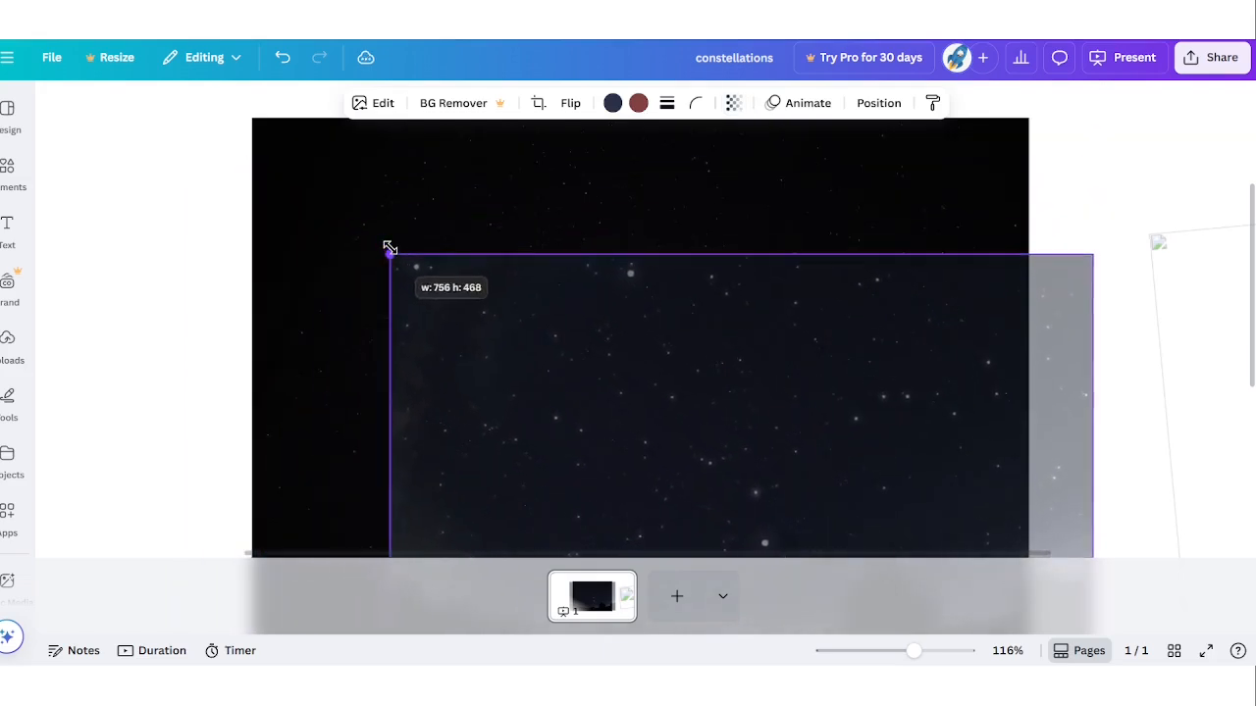
- Move the semi-transparent star map clear of the night photo and examine the stars in the uncovered photo
left_click_drag(697, 345, 827, 261)
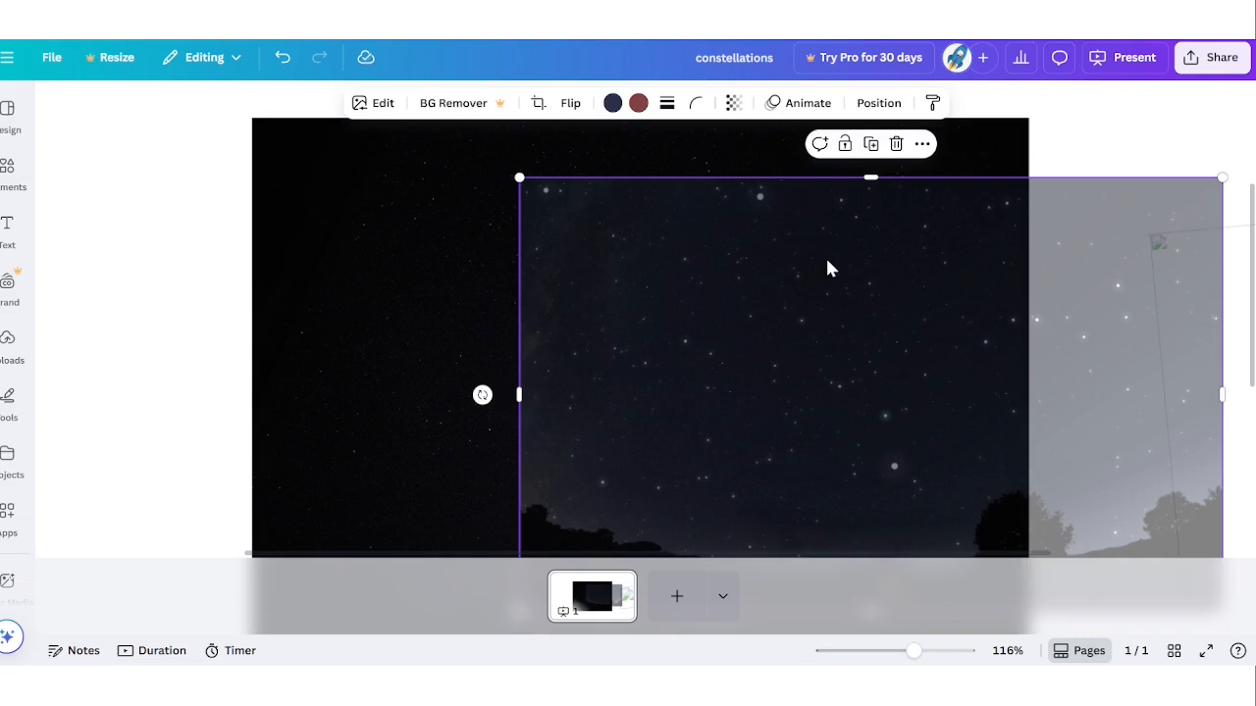
scroll(827, 269, "down", 5)
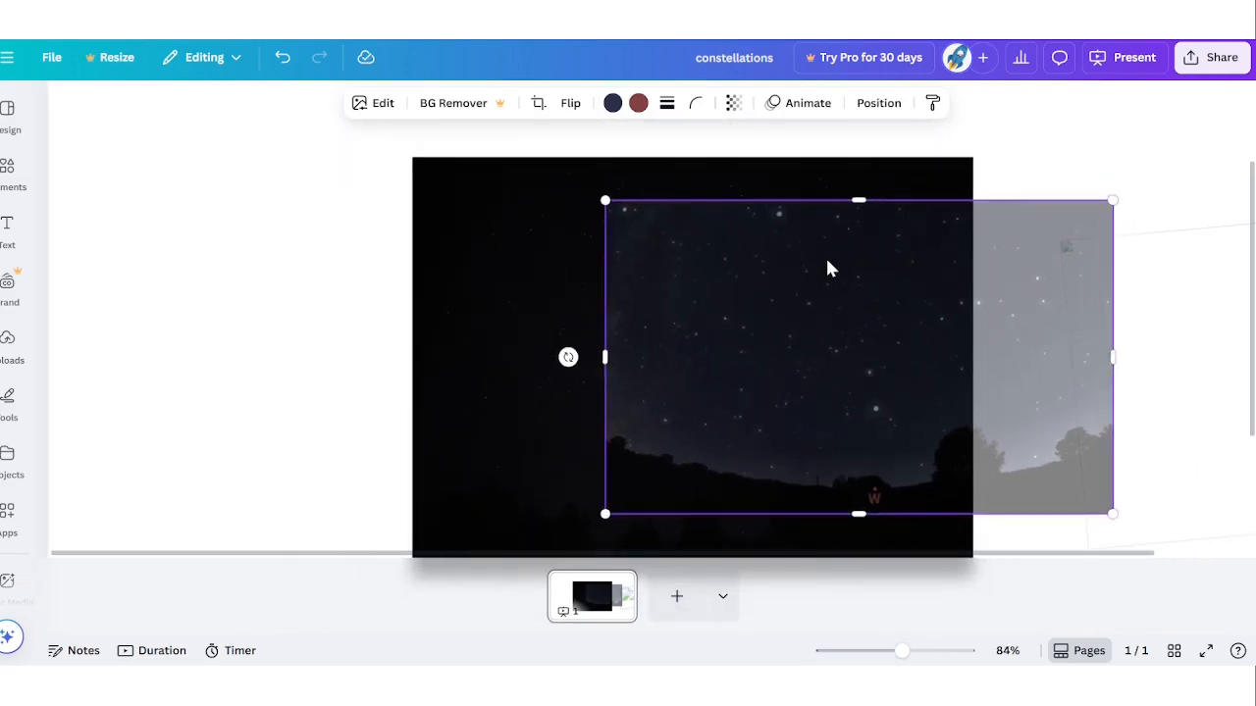
scroll(827, 269, "down", 1)
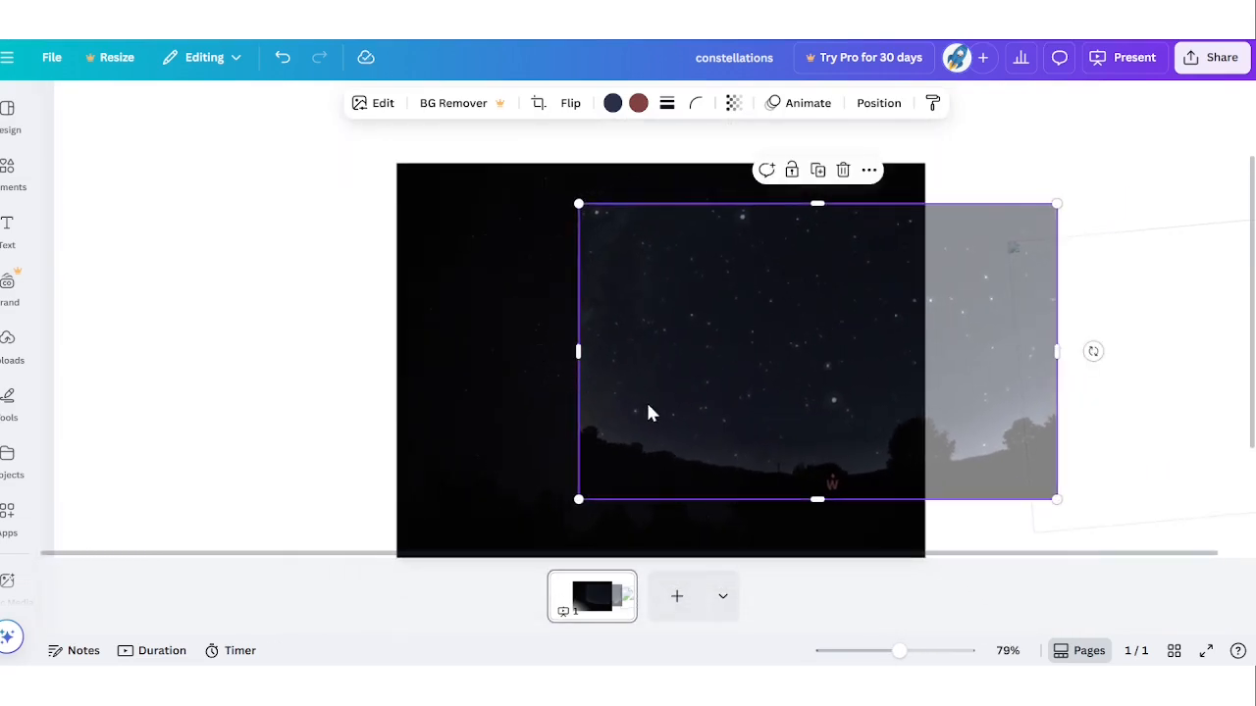
left_click_drag(647, 412, 288, 363)
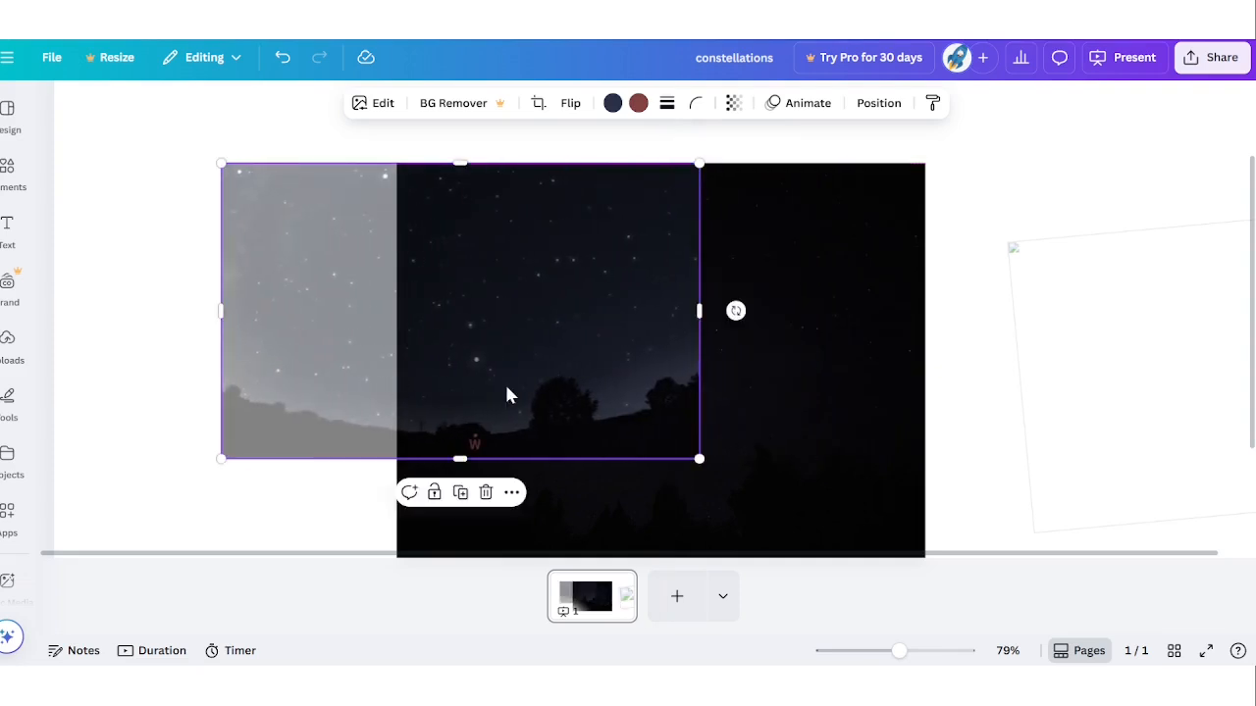
left_click_drag(508, 395, 267, 382)
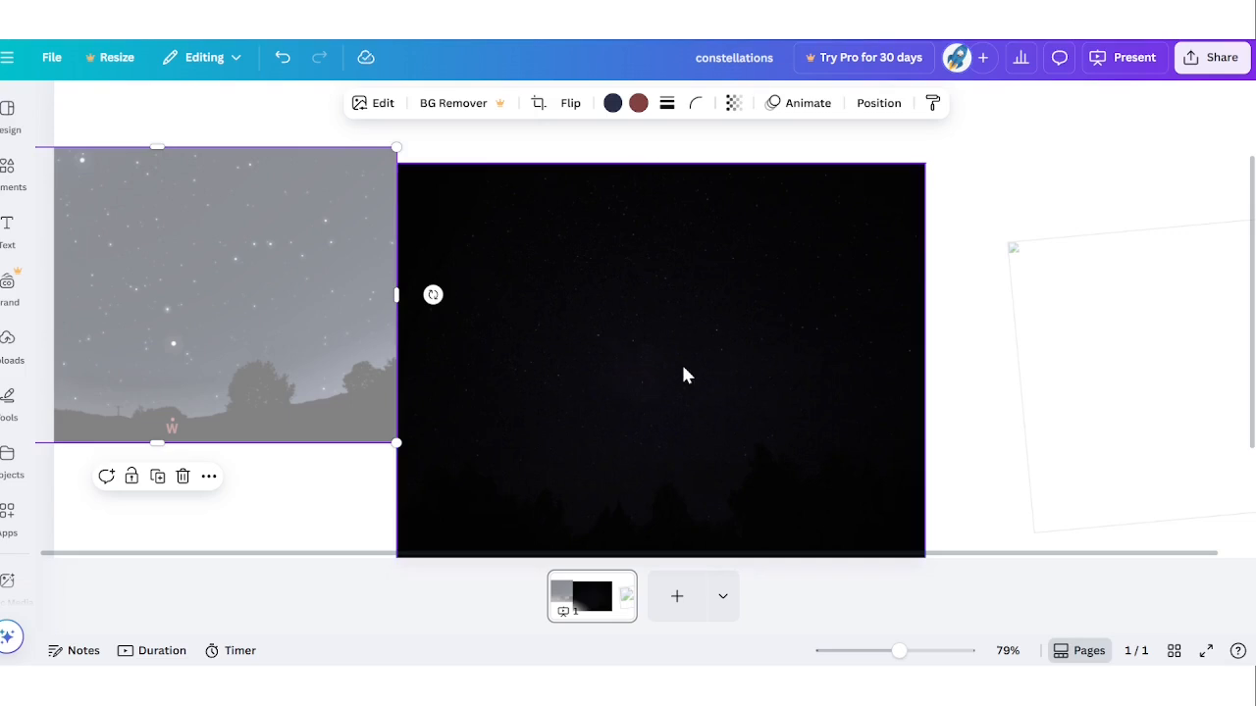
scroll(684, 374, "up", 5)
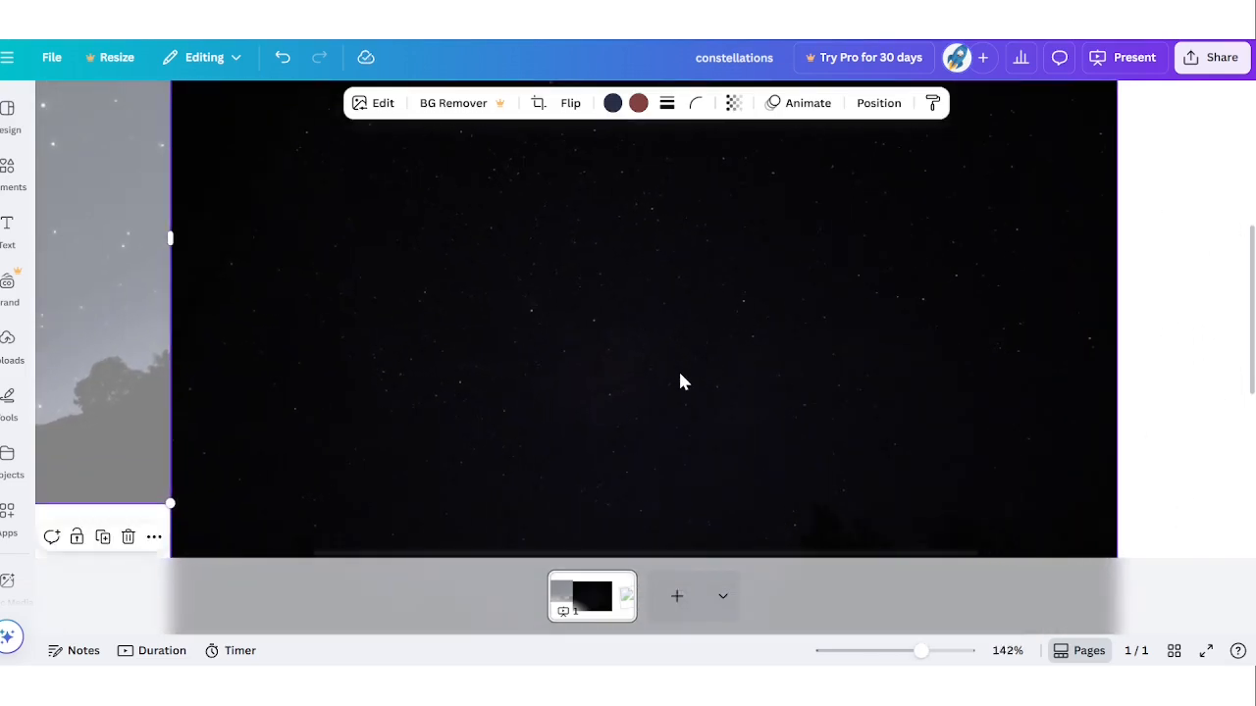
scroll(684, 383, "down", 5)
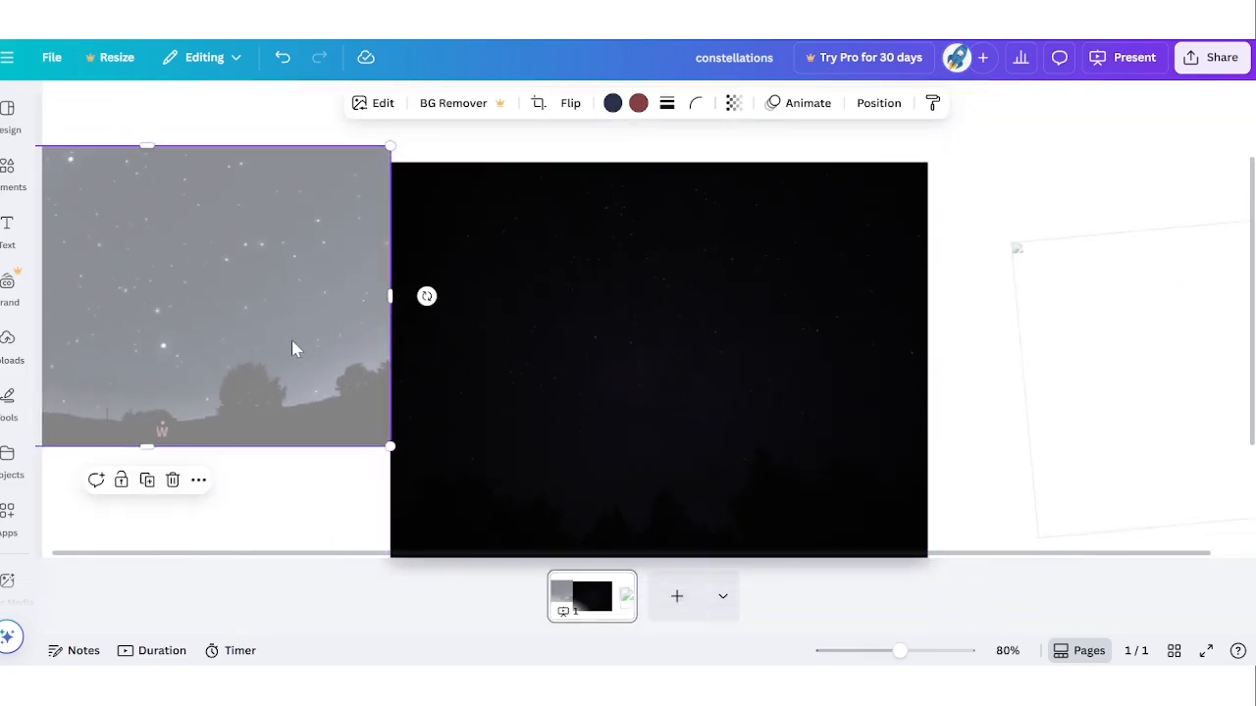
scroll(291, 349, "down", 2)
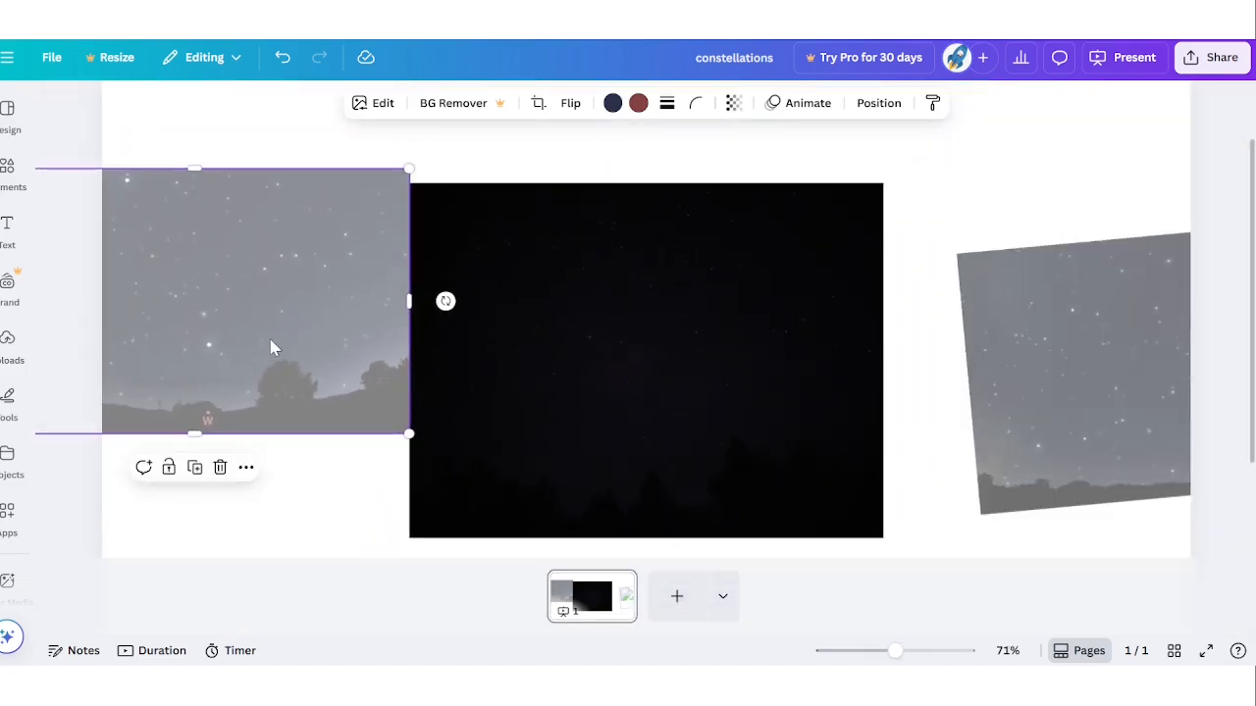
- Place the star map back over the night photo and try positions that match its star pattern to the photo
left_click_drag(381, 360, 771, 412)
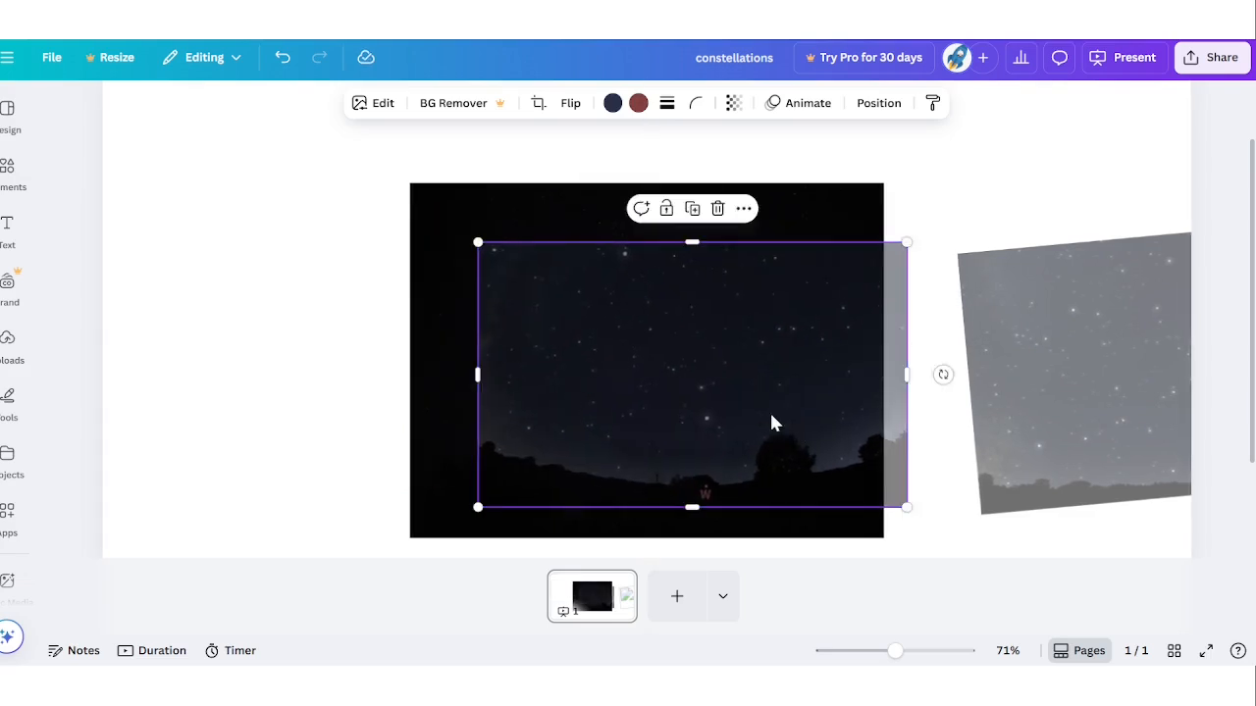
scroll(770, 412, "up", 3)
scroll(771, 419, "up", 3)
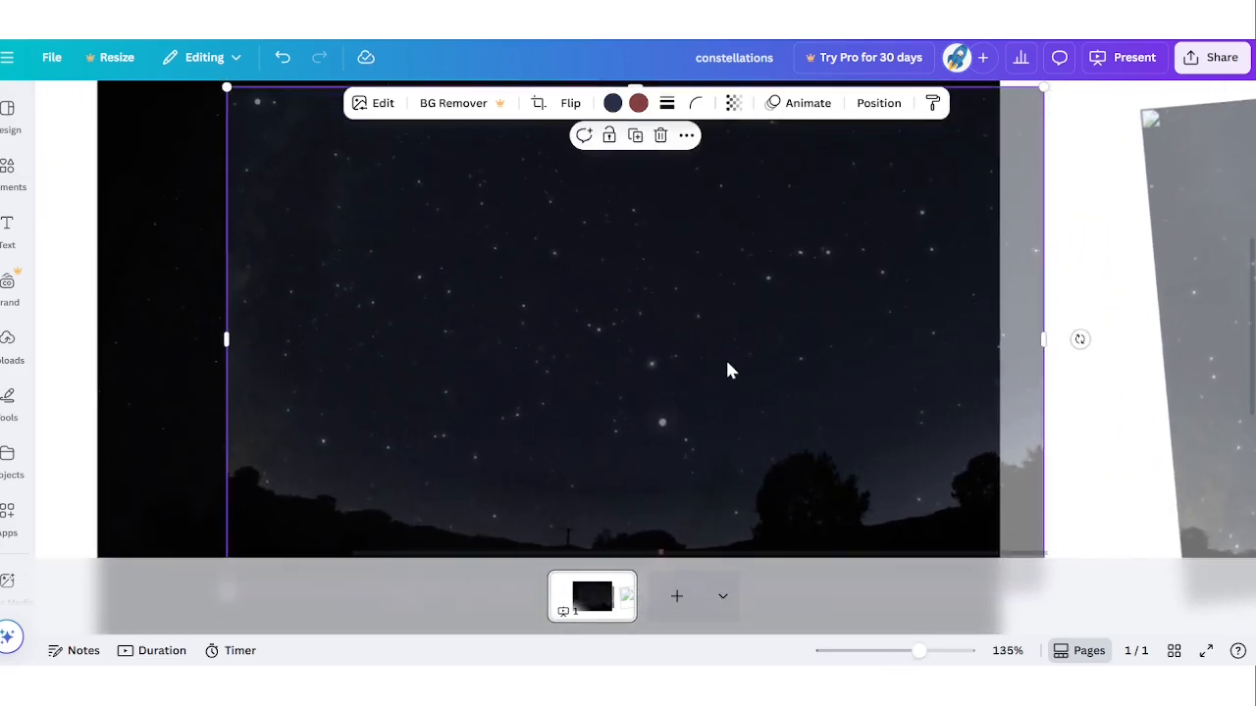
left_click_drag(760, 377, 807, 327)
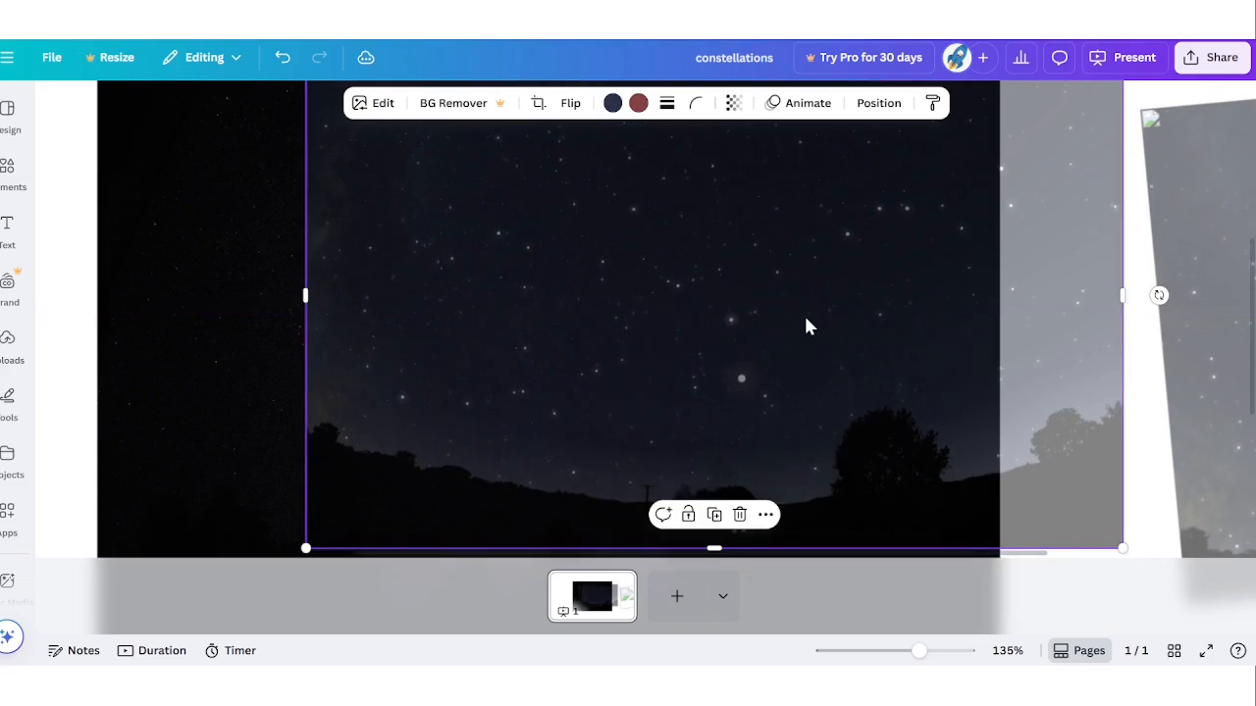
scroll(807, 328, "down", 5)
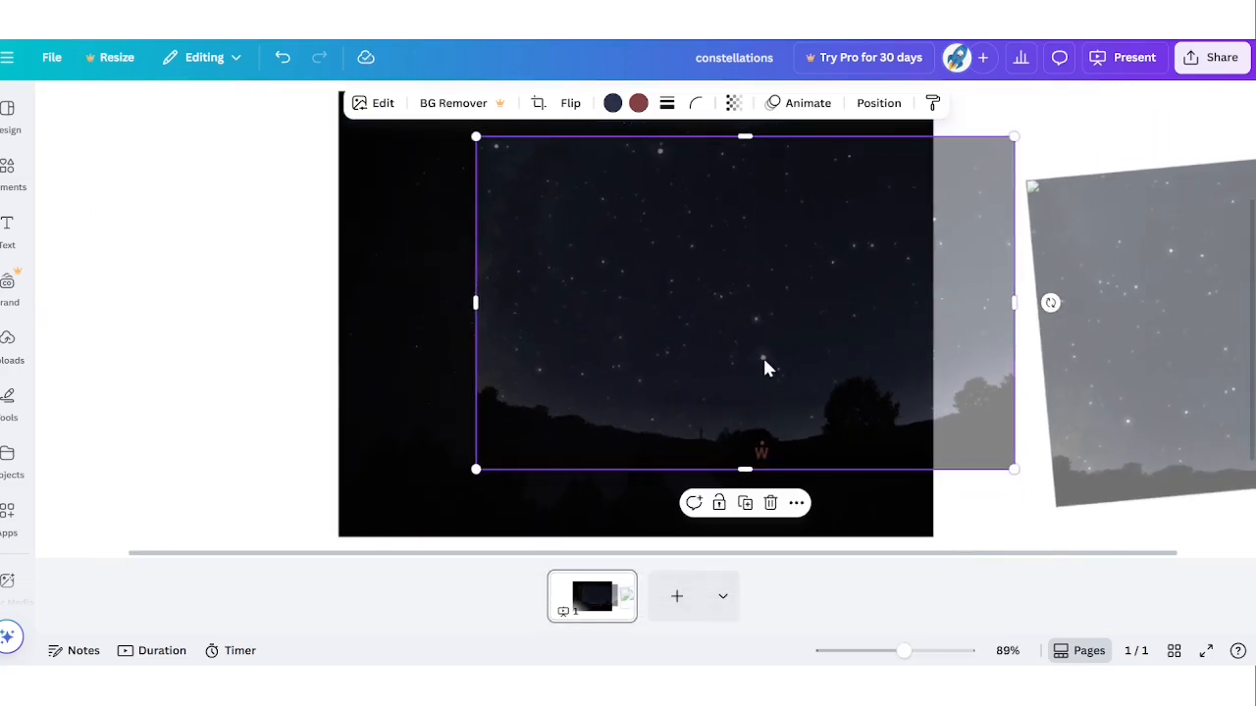
left_click_drag(746, 359, 680, 364)
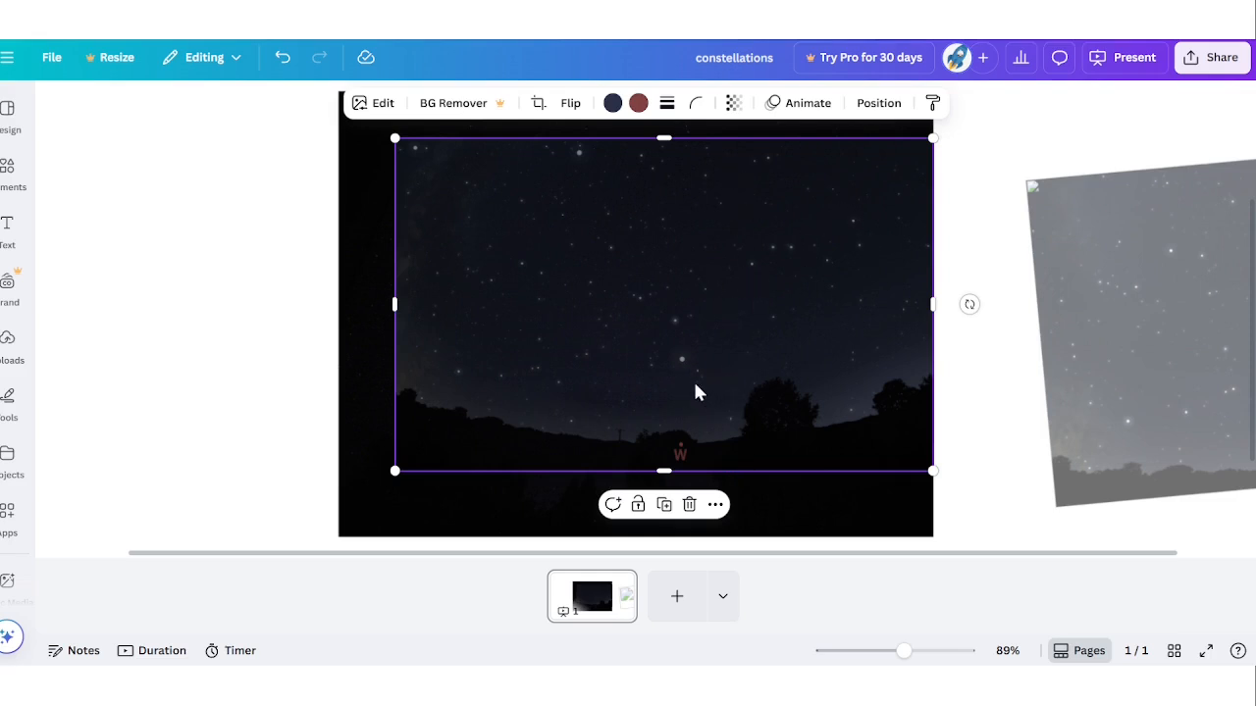
- Shift the night photo farther left on the canvas and place the star map over its right part
left_click_drag(696, 392, 958, 423)
left_click_drag(575, 347, 304, 330)
left_click_drag(408, 337, 381, 338)
left_click_drag(902, 416, 559, 415)
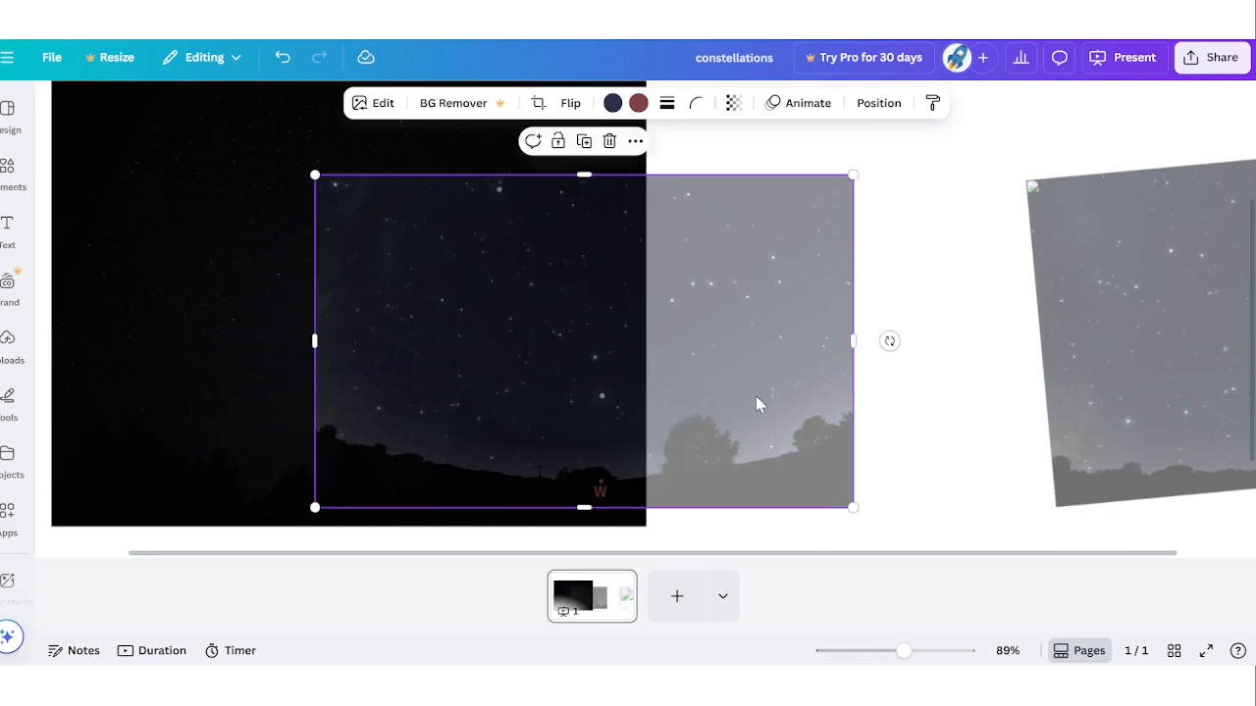
- Crop away the right part of the star map overlay and enlarge the remaining piece proportionally toward the upper left
left_click_drag(855, 340, 596, 353)
left_click_drag(310, 175, 258, 108)
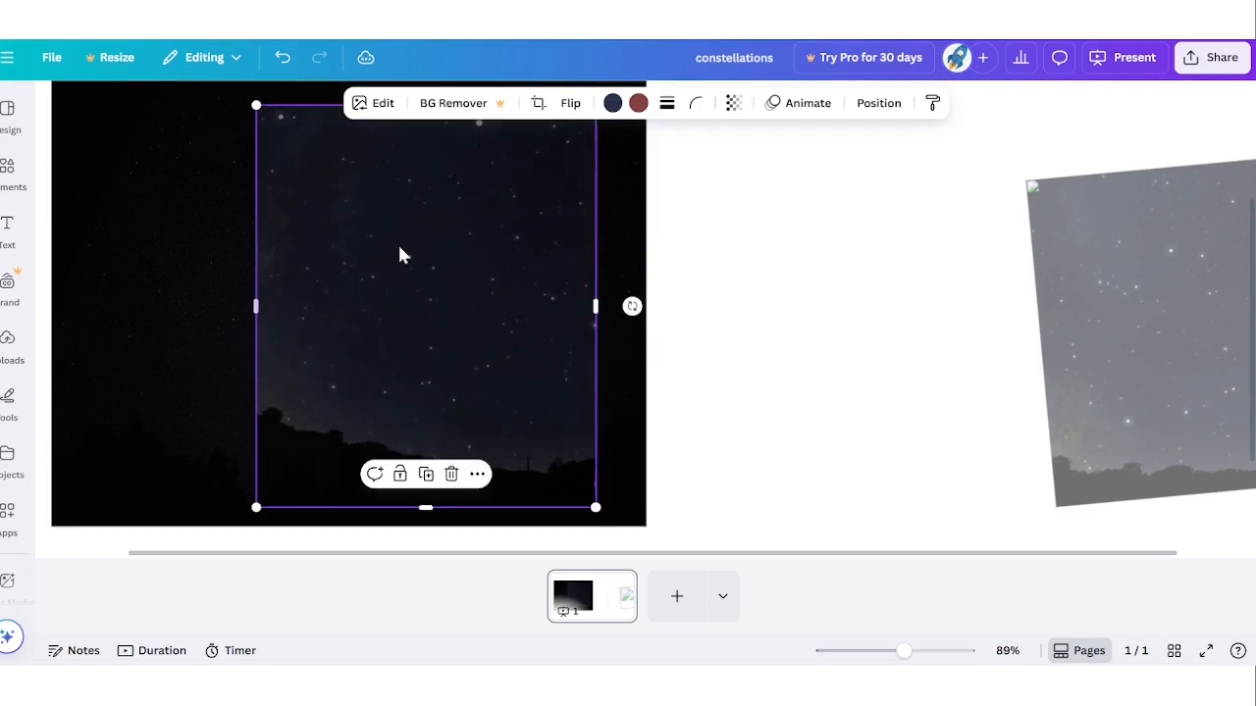
scroll(555, 297, "up", 2)
left_click_drag(256, 197, 191, 121)
- Slide the enlarged star map off the photo for comparison and reposition it over the photo to match the stars
left_click_drag(403, 367, 805, 361)
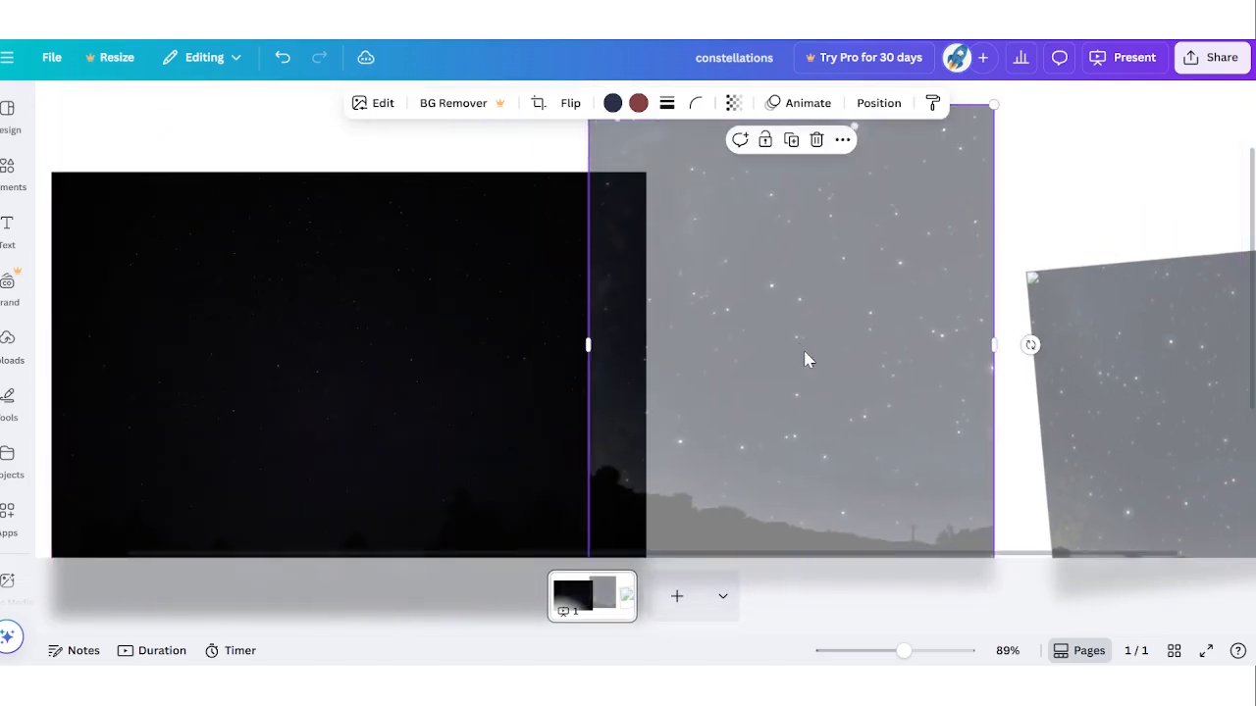
scroll(310, 405, "left", 1)
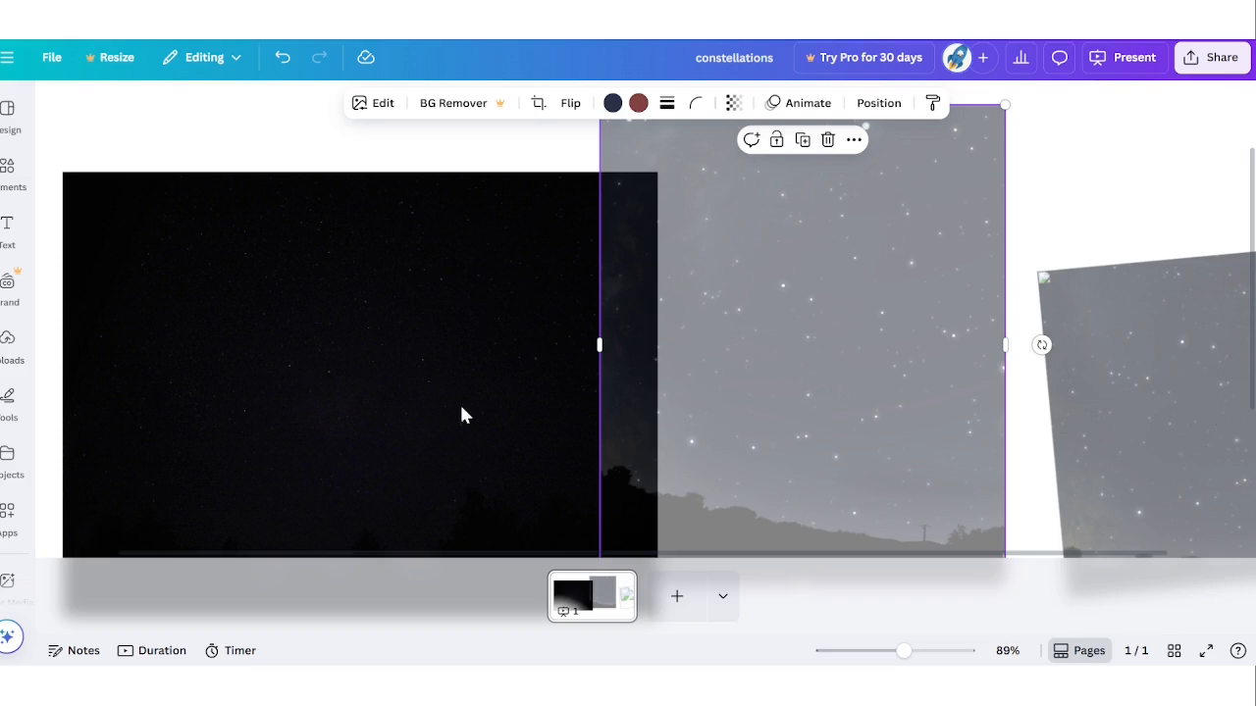
left_click_drag(805, 462, 258, 448)
left_click_drag(359, 438, 311, 430)
scroll(533, 371, "up", 5)
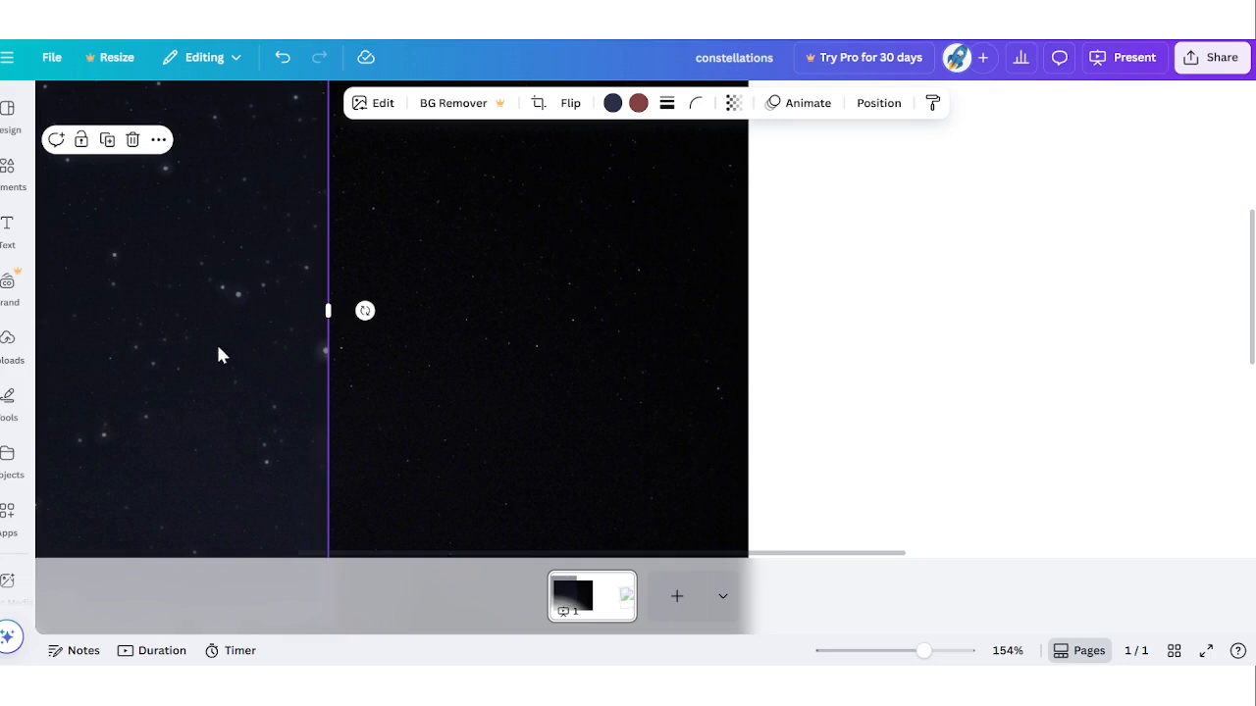
left_click_drag(219, 353, 491, 389)
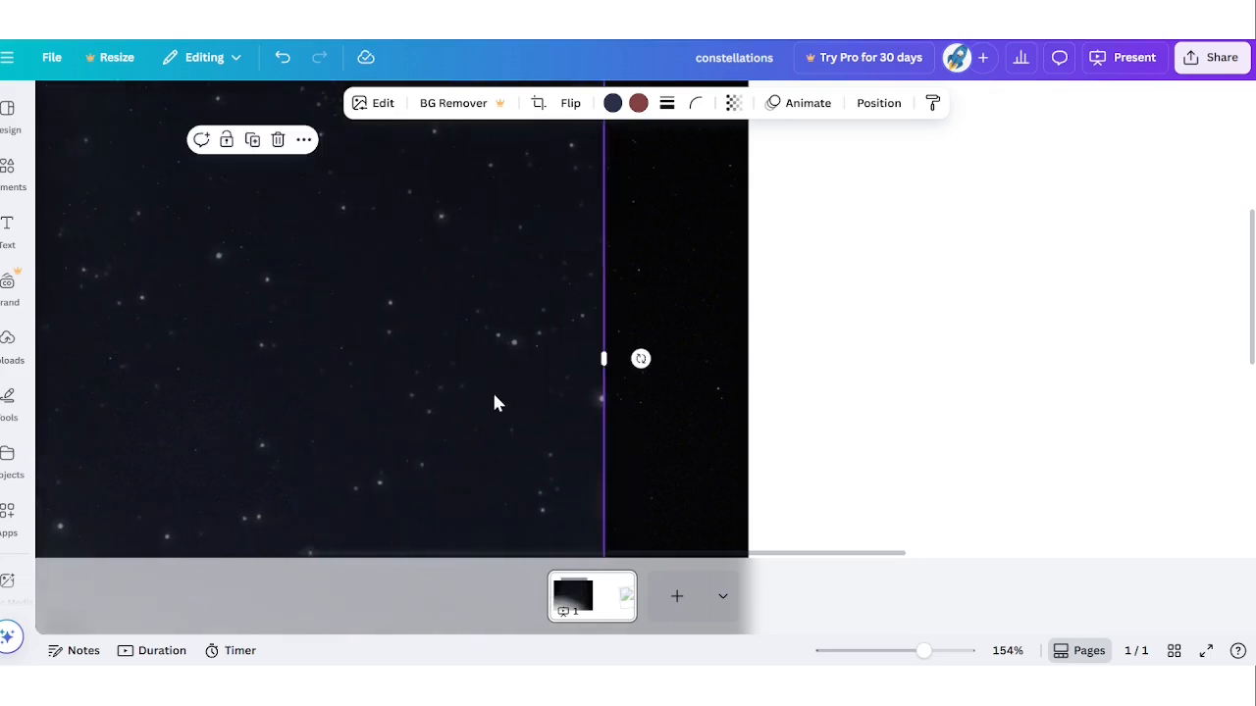
- Crop the star map overlay's upper edge, and extend and enlarge the overlay toward the upper right
scroll(492, 389, "down", 5)
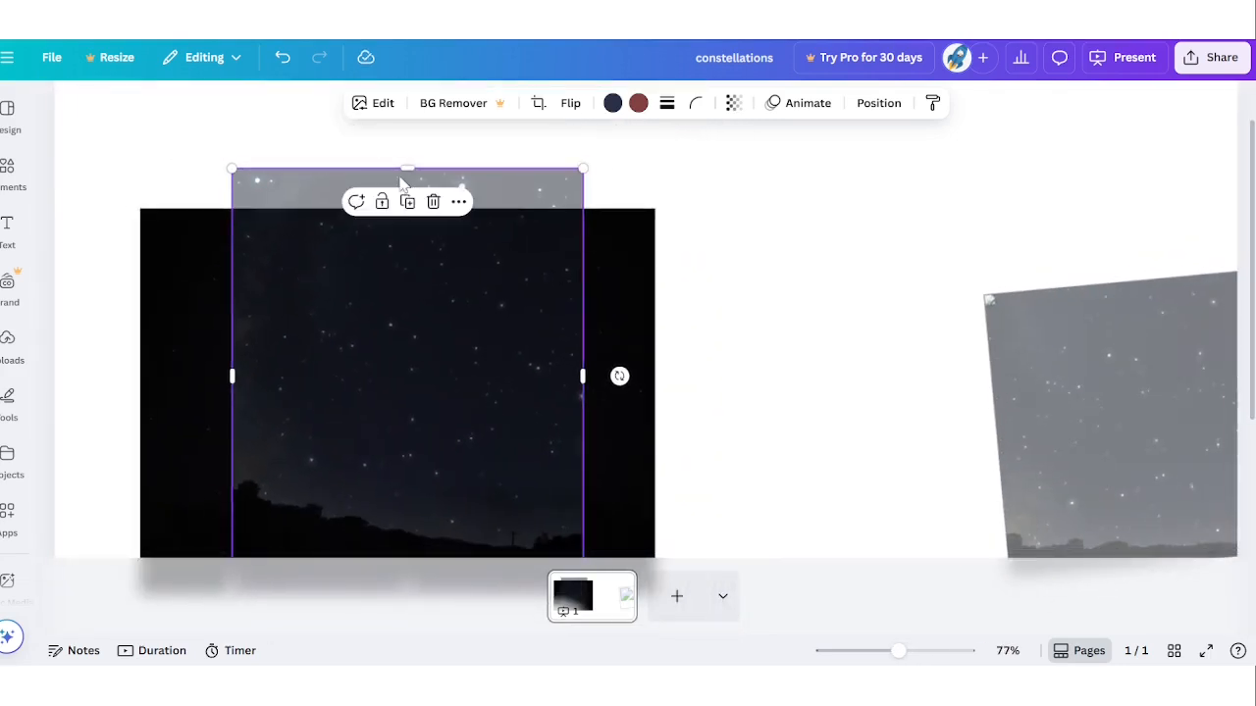
left_click_drag(409, 167, 403, 234)
left_click_drag(581, 240, 681, 183)
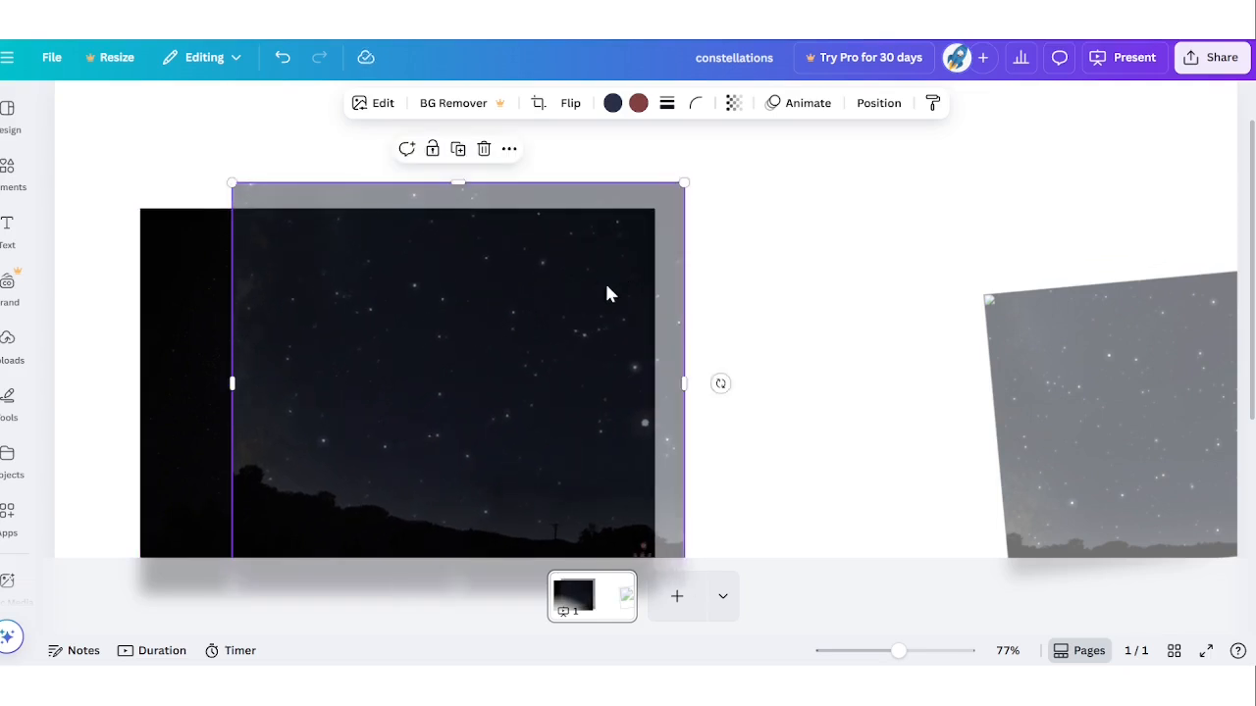
- Shift the resized star map slightly down and to the left over the photo to line up the stars
left_click_drag(609, 292, 577, 317)
scroll(578, 317, "up", 5)
scroll(577, 317, "up", 2)
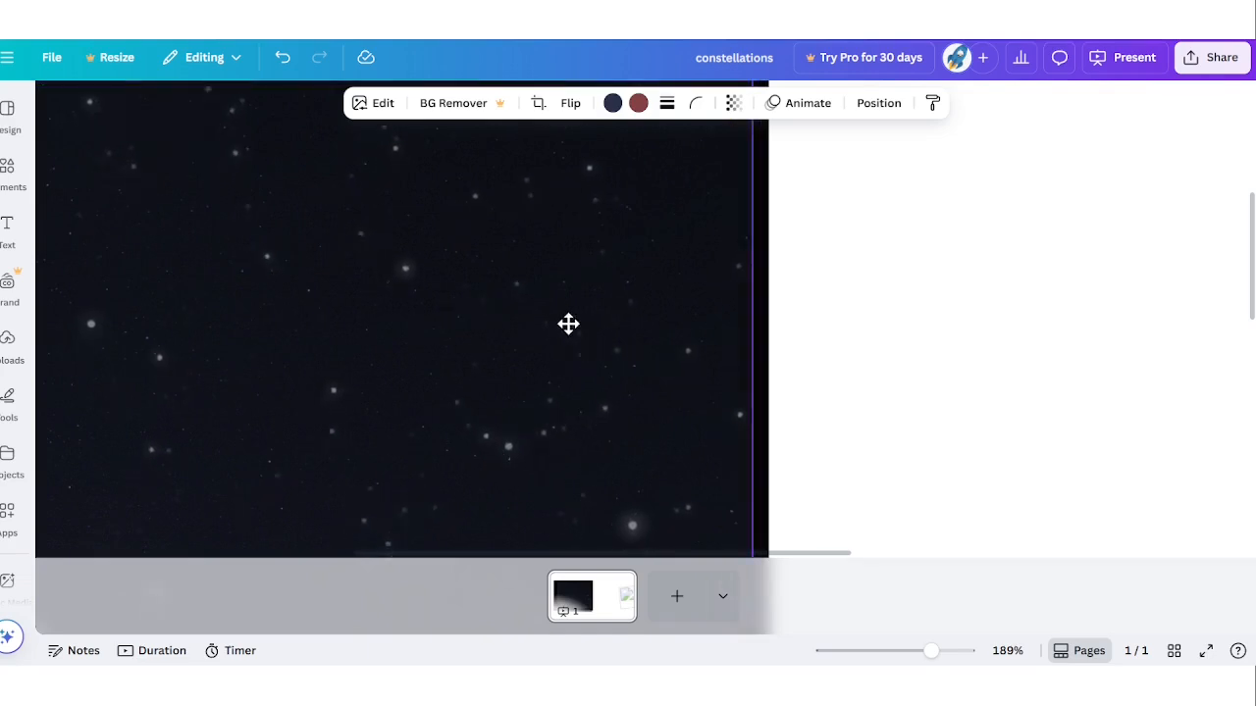
mouse_move(548, 340)
left_mouse_down()
mouse_move(563, 323)
mouse_move(551, 340)
mouse_move(578, 376)
mouse_move(552, 359)
left_mouse_up()
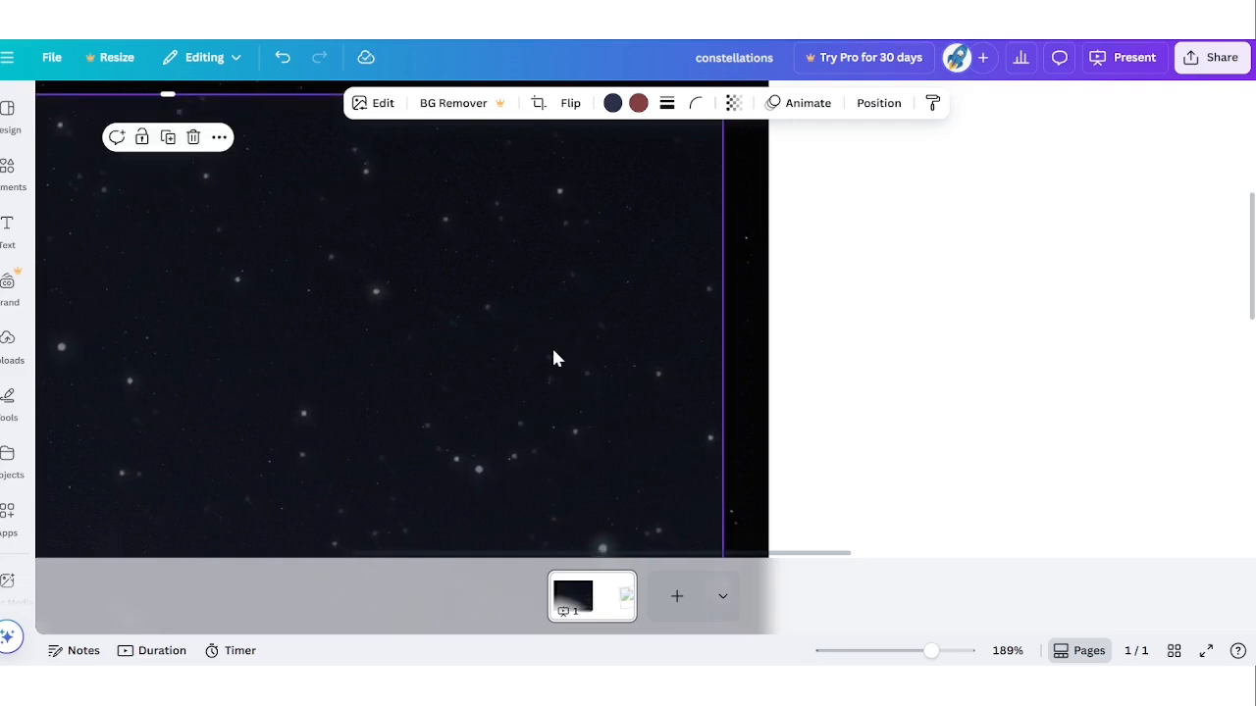
- Rotate the star map overlay slightly counterclockwise and shift it down and to the right over the photo
scroll(554, 359, "down", 4)
scroll(552, 359, "down", 1)
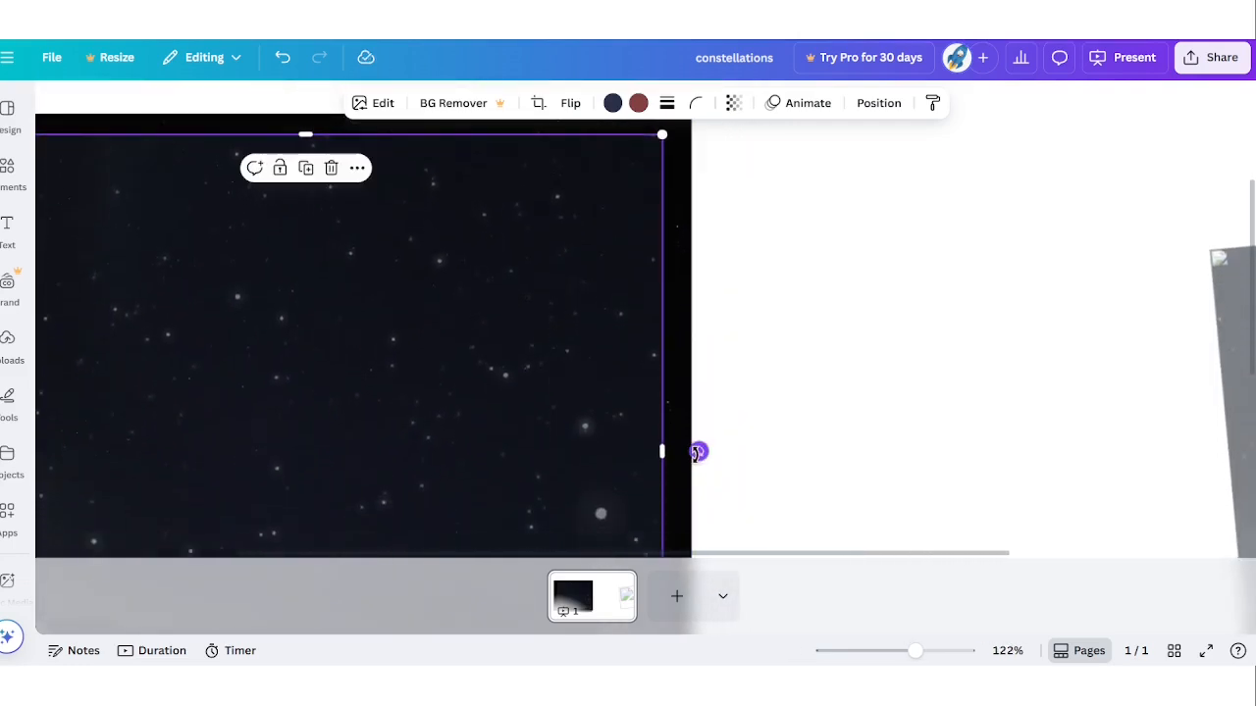
left_click_drag(696, 449, 712, 410)
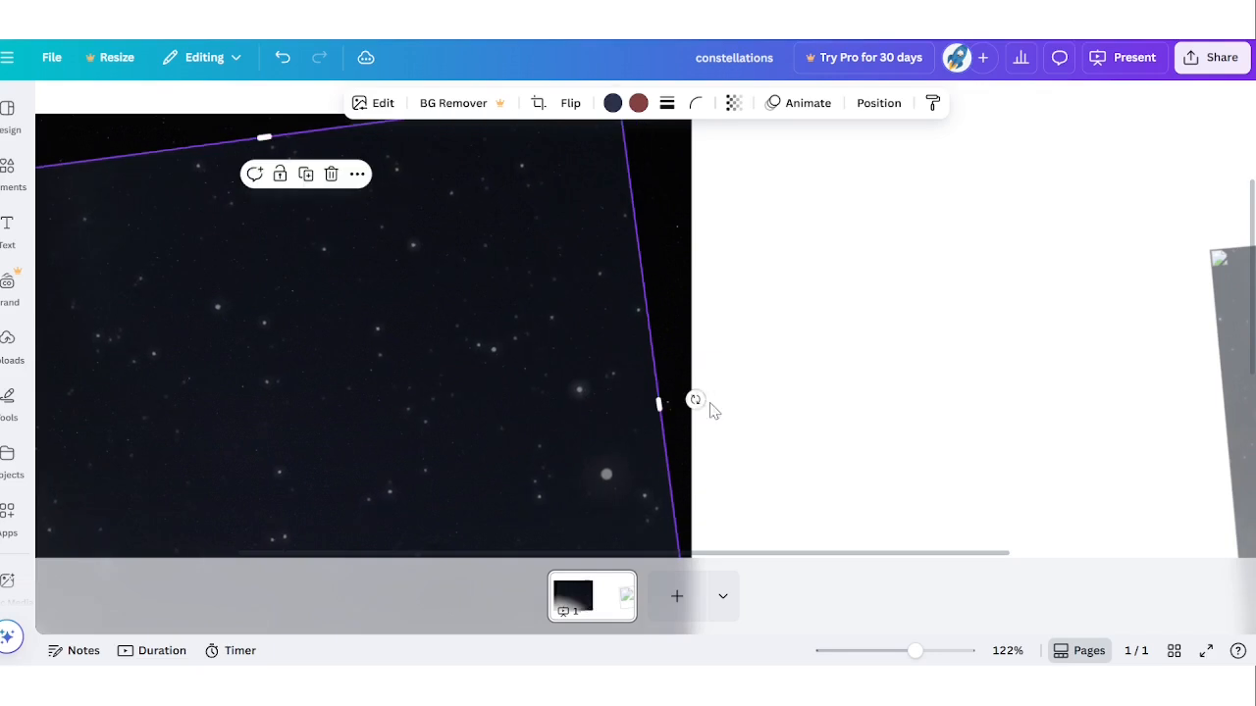
scroll(457, 398, "up", 5)
scroll(456, 398, "up", 4)
left_click_drag(549, 359, 634, 409)
- Rotate the star map overlay a little further counterclockwise and nudge it up and right to match the photo's stars
scroll(555, 445, "down", 2)
scroll(554, 445, "down", 2)
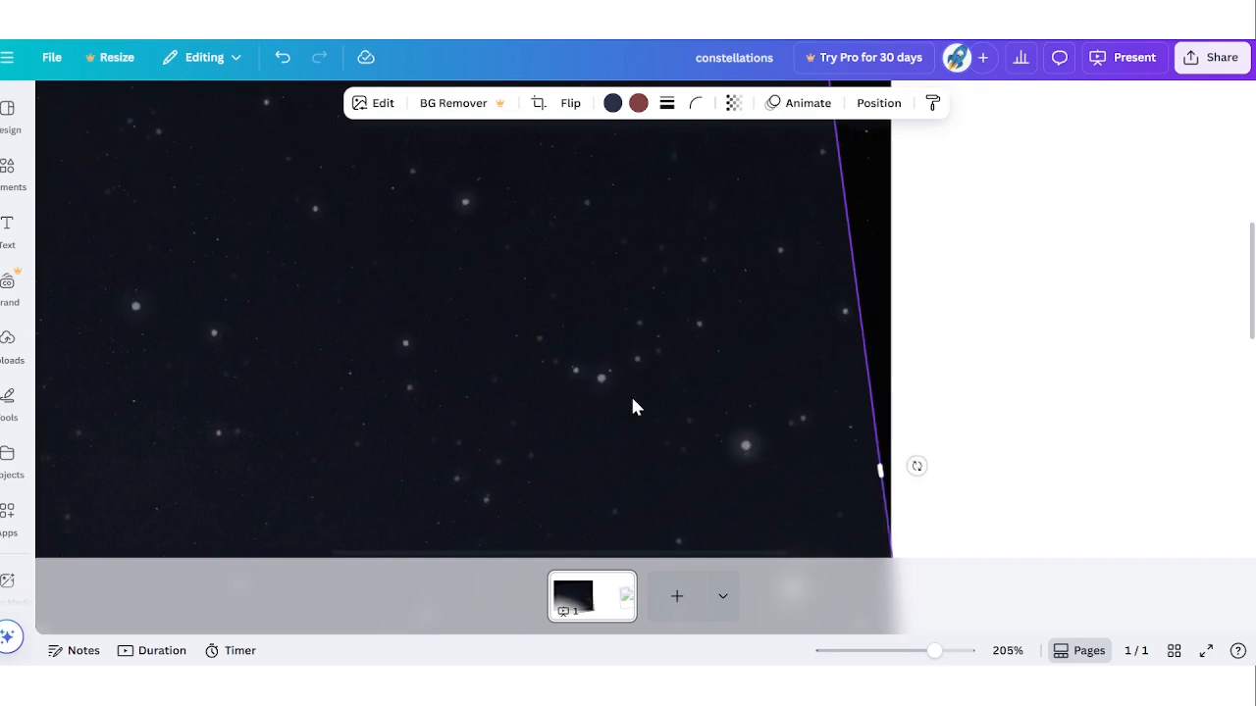
scroll(634, 409, "down", 2)
left_click_drag(861, 449, 869, 418)
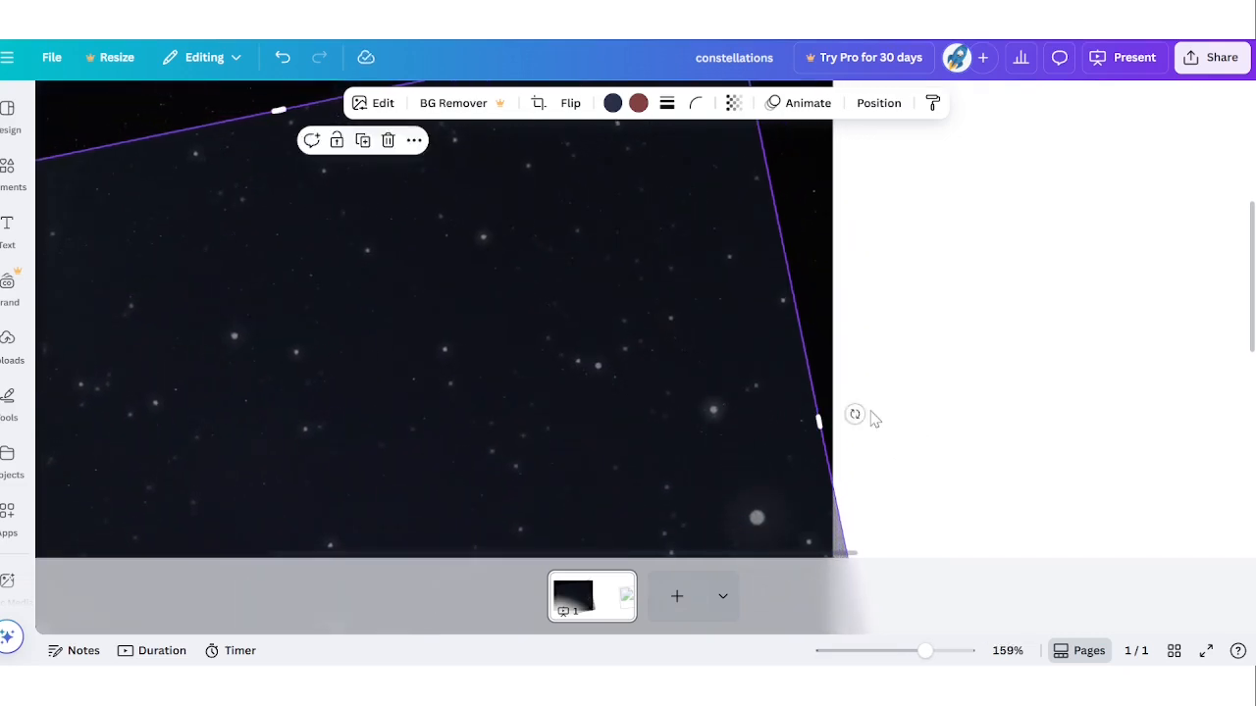
scroll(870, 418, "down", 3)
left_click_drag(678, 193, 711, 157)
scroll(636, 300, "up", 3)
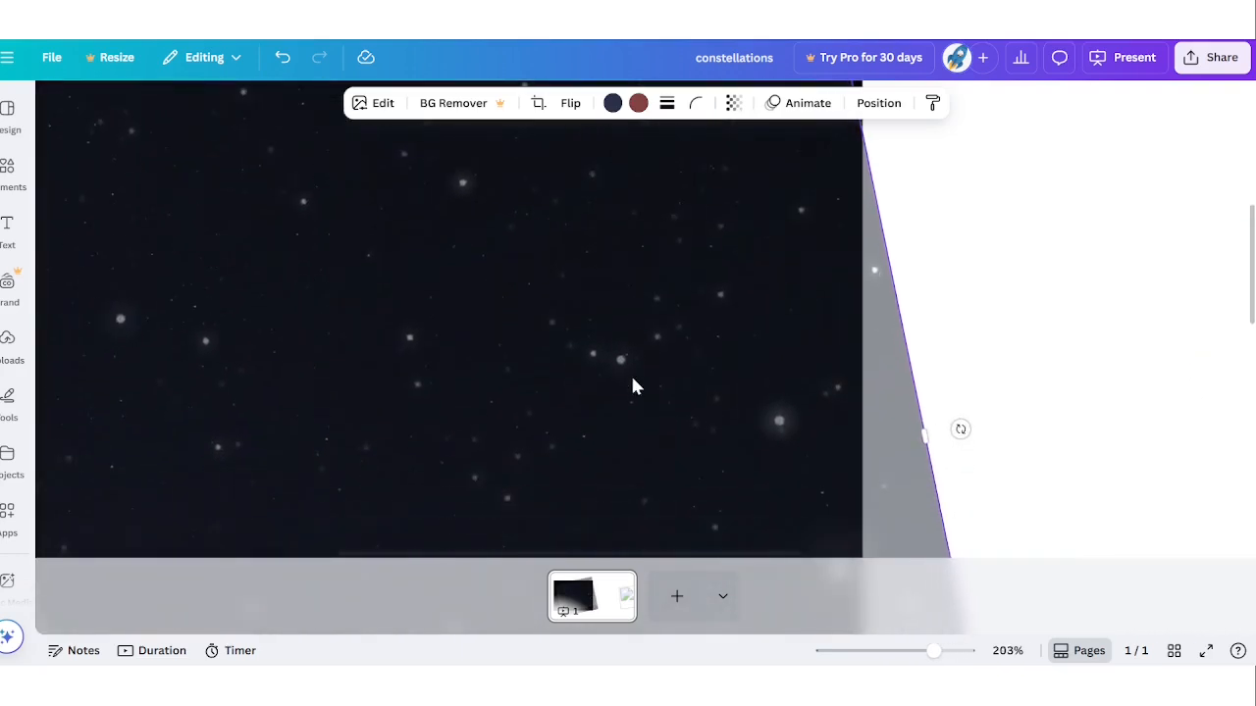
- Enlarge the star map overlay toward the upper right and shift it down and to the left over the photo
left_click_drag(634, 383, 579, 454)
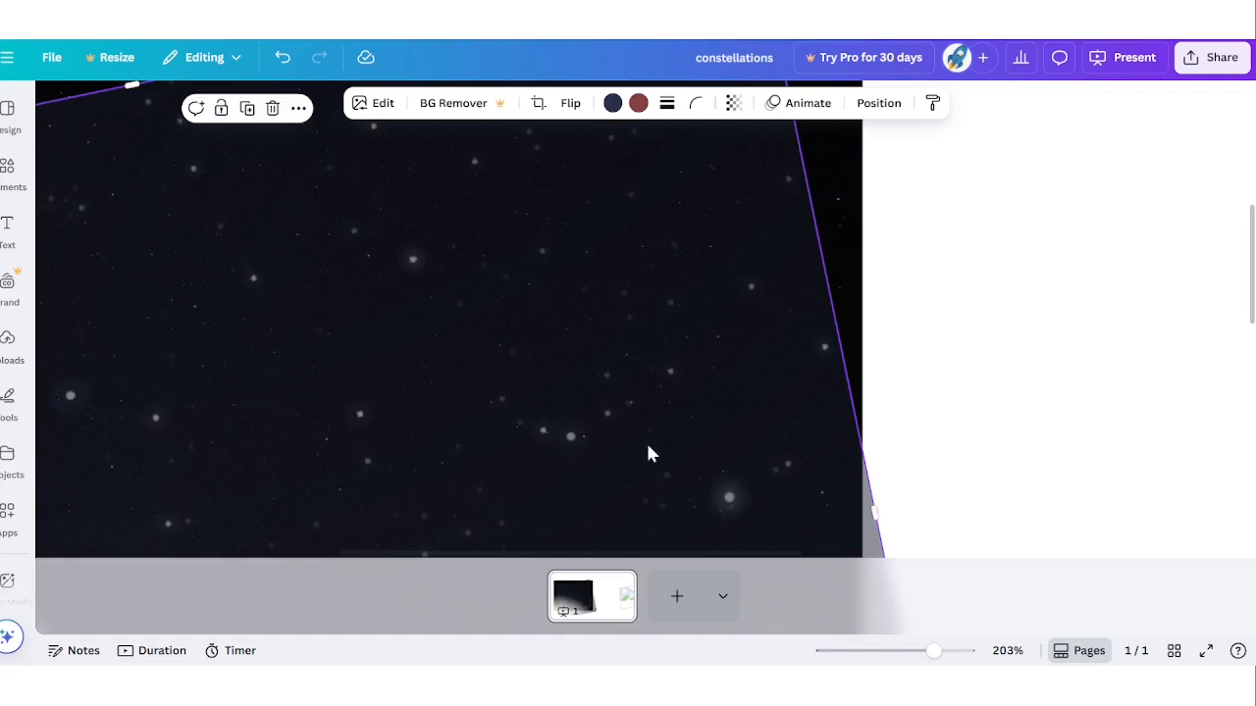
scroll(817, 442, "down", 5)
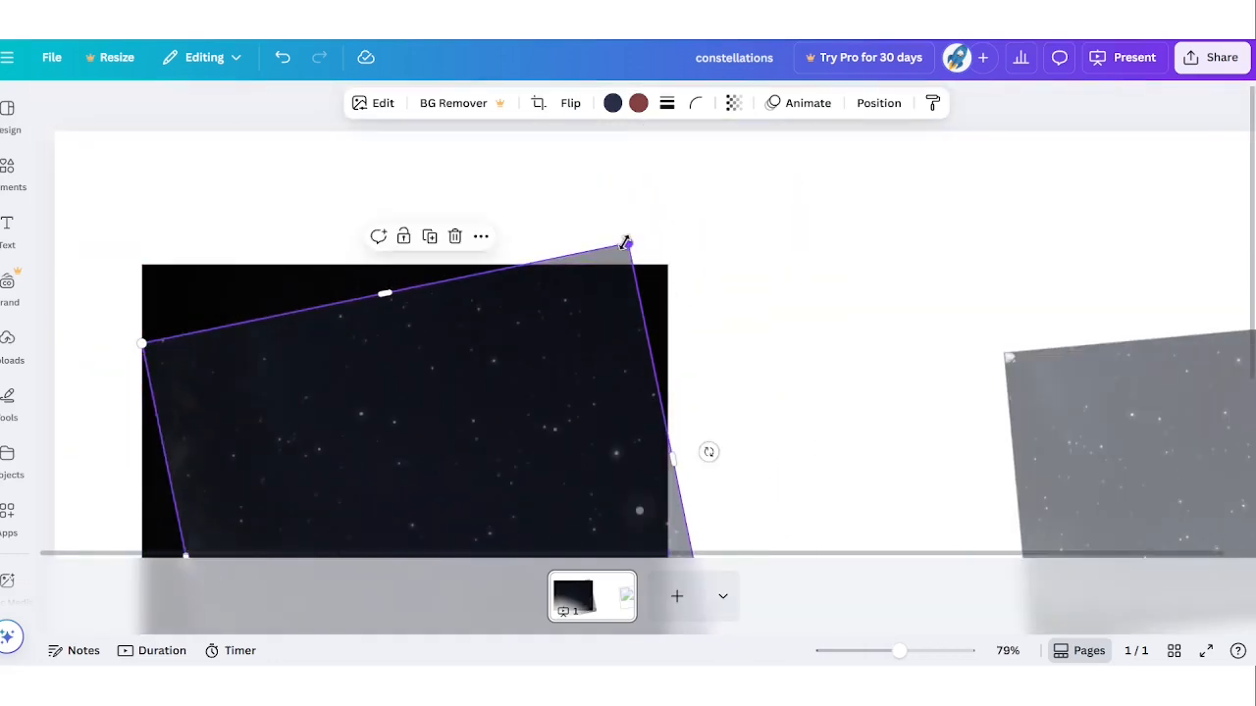
left_click_drag(628, 241, 676, 178)
left_click_drag(594, 365, 570, 399)
- Nudge the enlarged star map overlay slightly to the left to line up its stars with the photo's
scroll(569, 406, "up", 3)
scroll(574, 408, "up", 3)
mouse_move(681, 465)
left_mouse_down()
mouse_move(696, 449)
mouse_move(673, 462)
left_mouse_up()
left_click_drag(834, 481, 822, 482)
- Enlarge the star map overlay further from its upper-right corner and rotate it very slightly counterclockwise
scroll(822, 482, "down", 5)
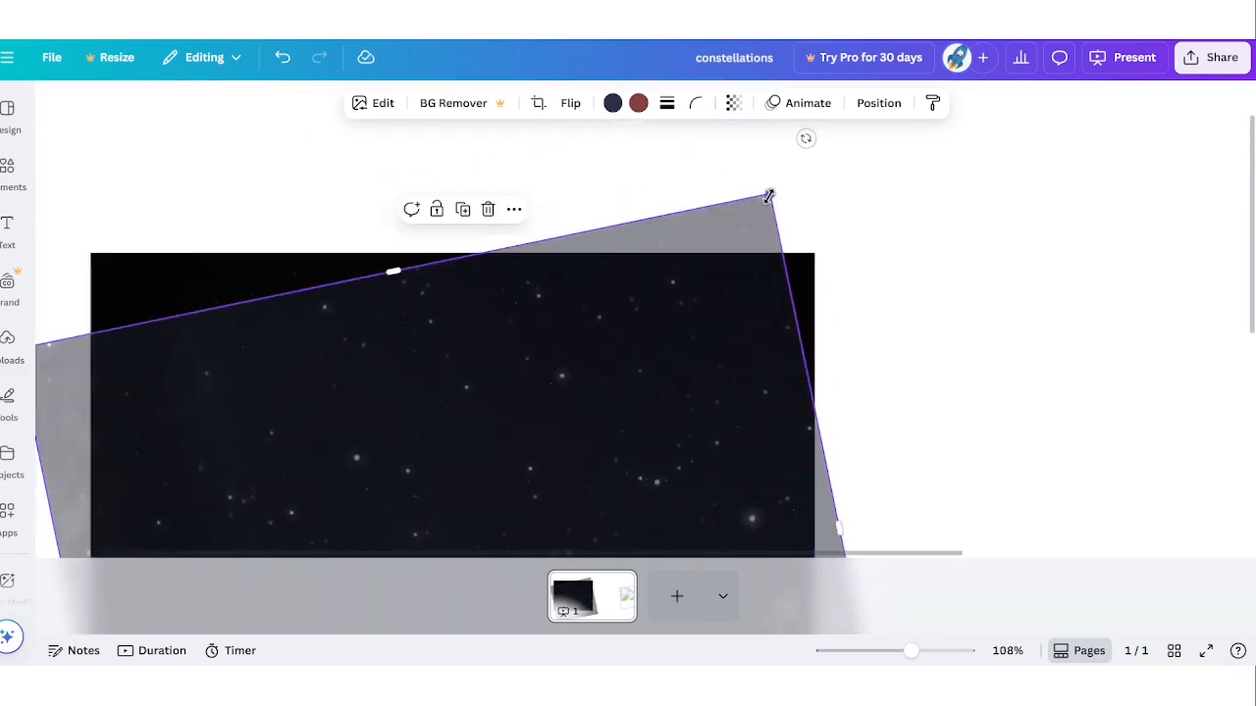
left_click_drag(771, 194, 808, 152)
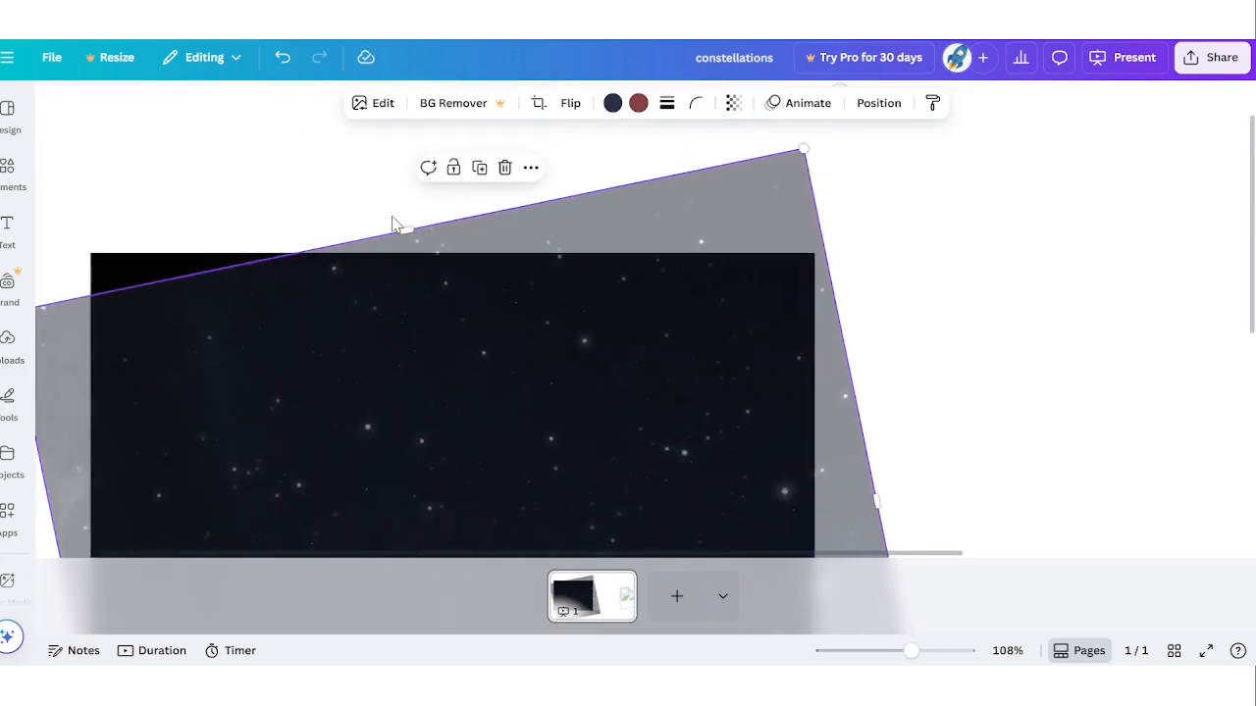
scroll(822, 179, "down", 2)
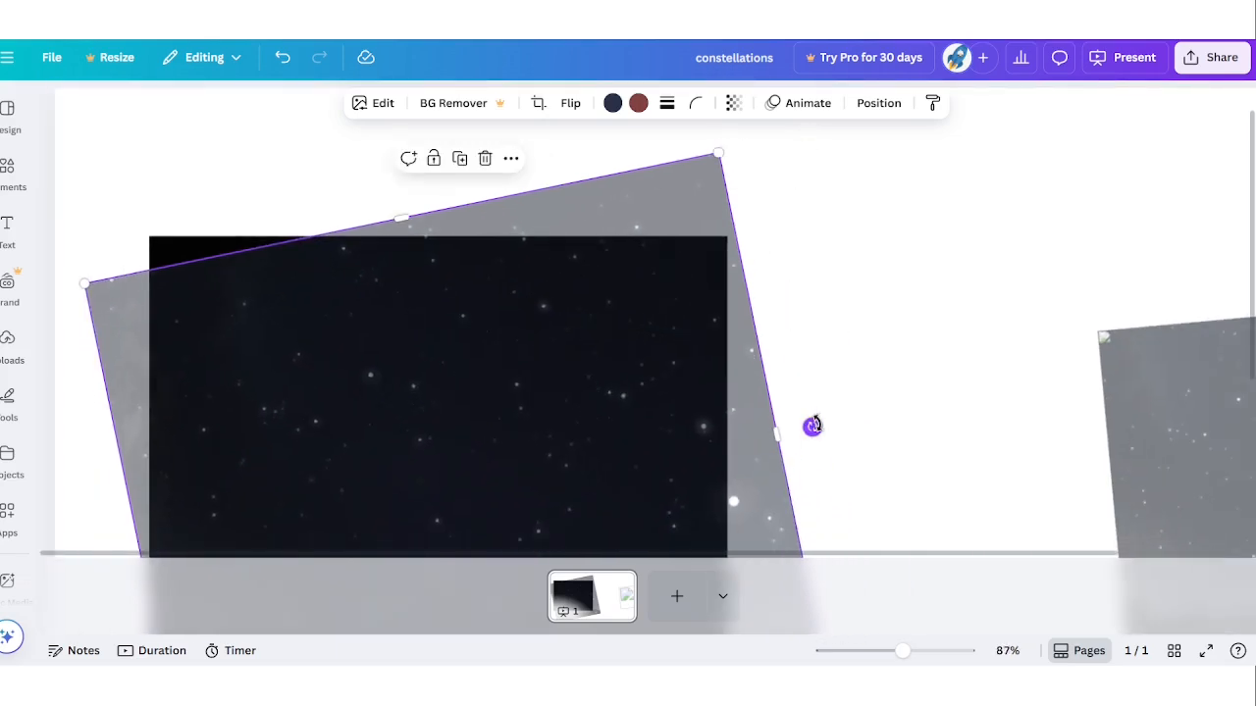
left_click_drag(813, 425, 817, 419)
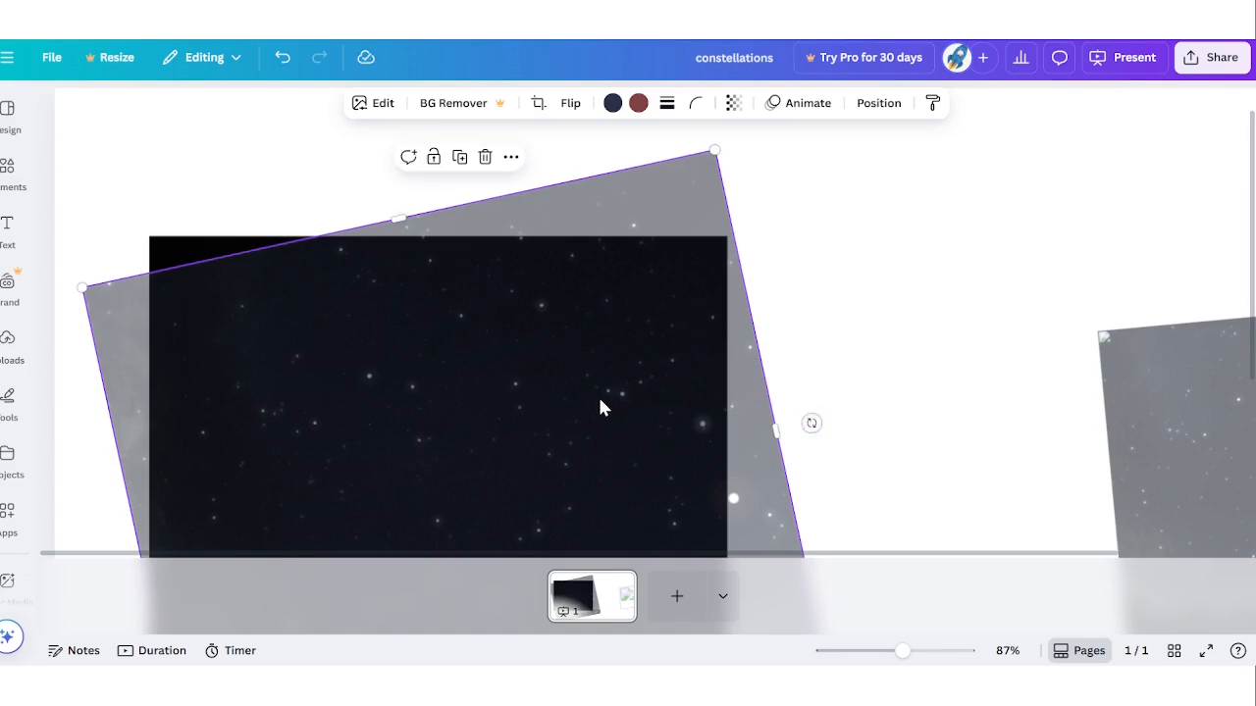
- Extend the star map overlay's size a bit more toward the upper right and move it down and left to match the photo's stars
scroll(602, 407, "up", 5)
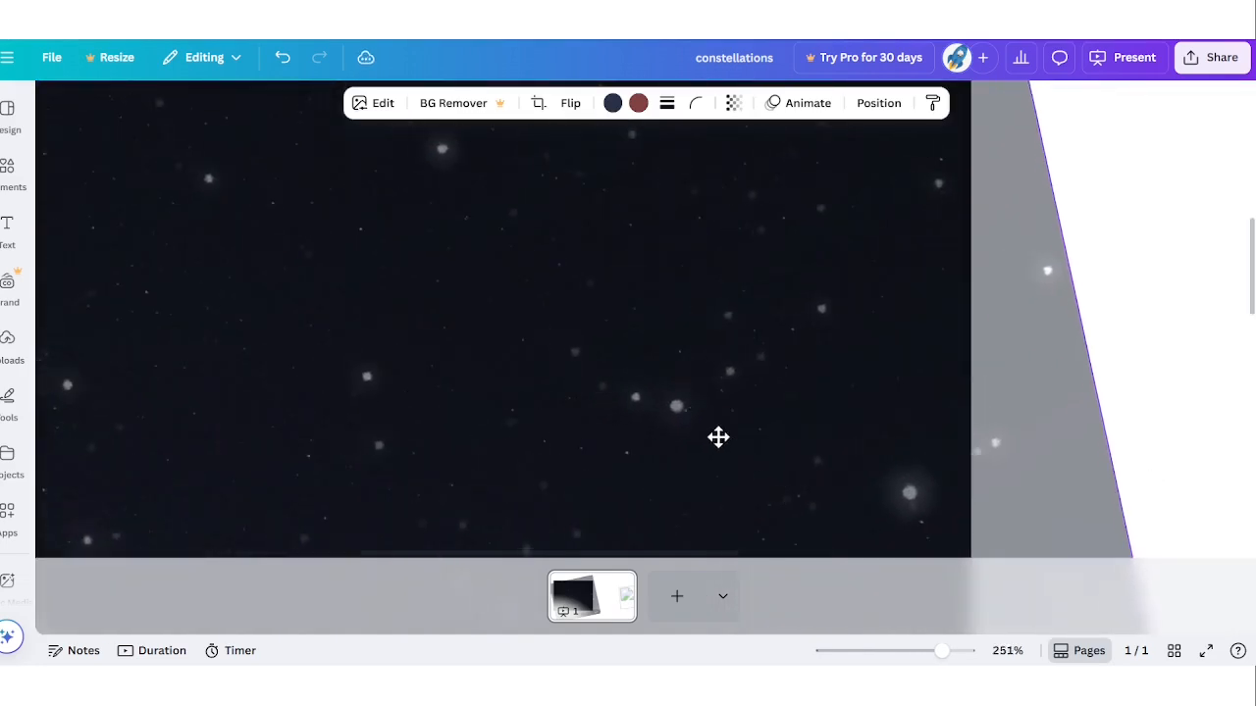
left_click_drag(718, 438, 654, 493)
scroll(654, 493, "down", 5)
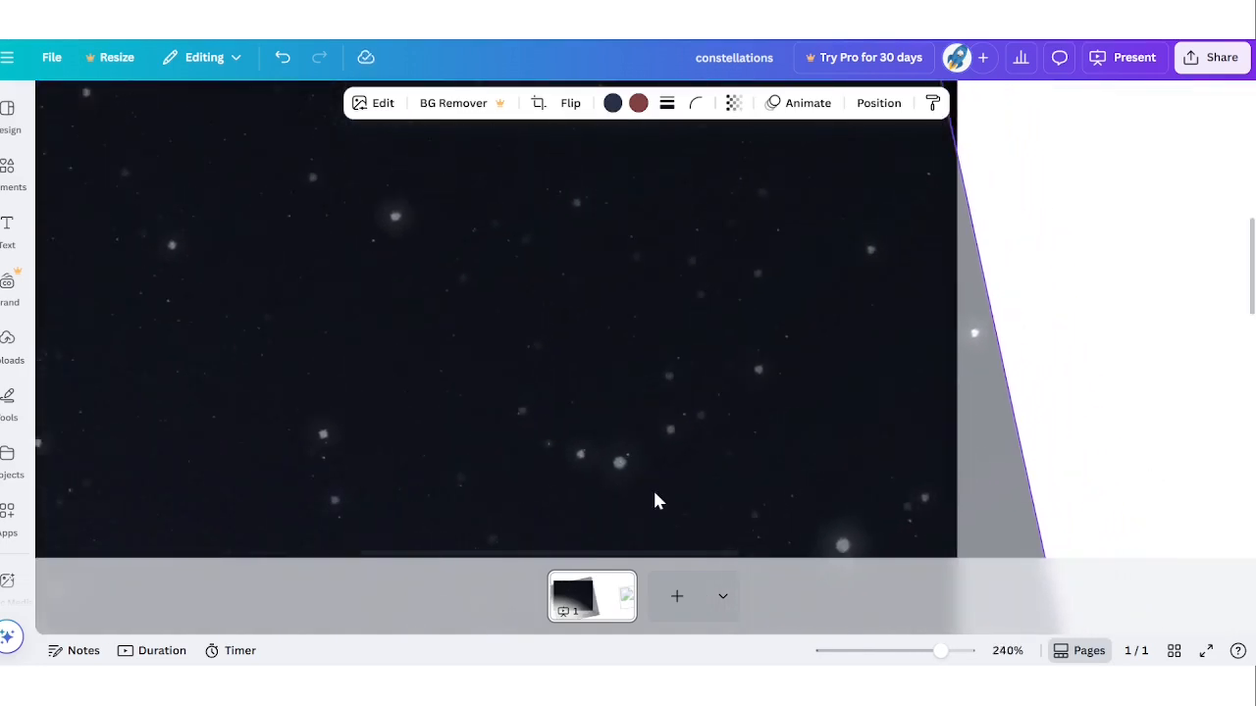
left_click_drag(744, 206, 770, 179)
scroll(661, 417, "up", 4)
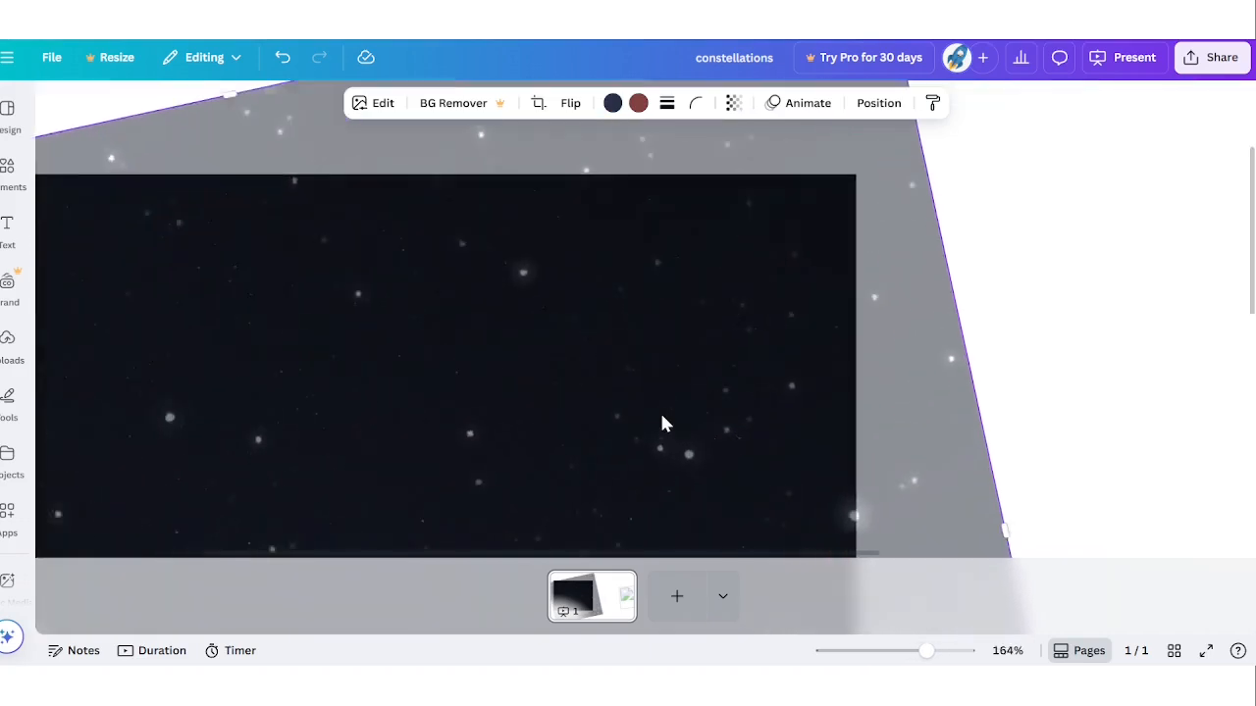
left_click_drag(688, 432, 658, 486)
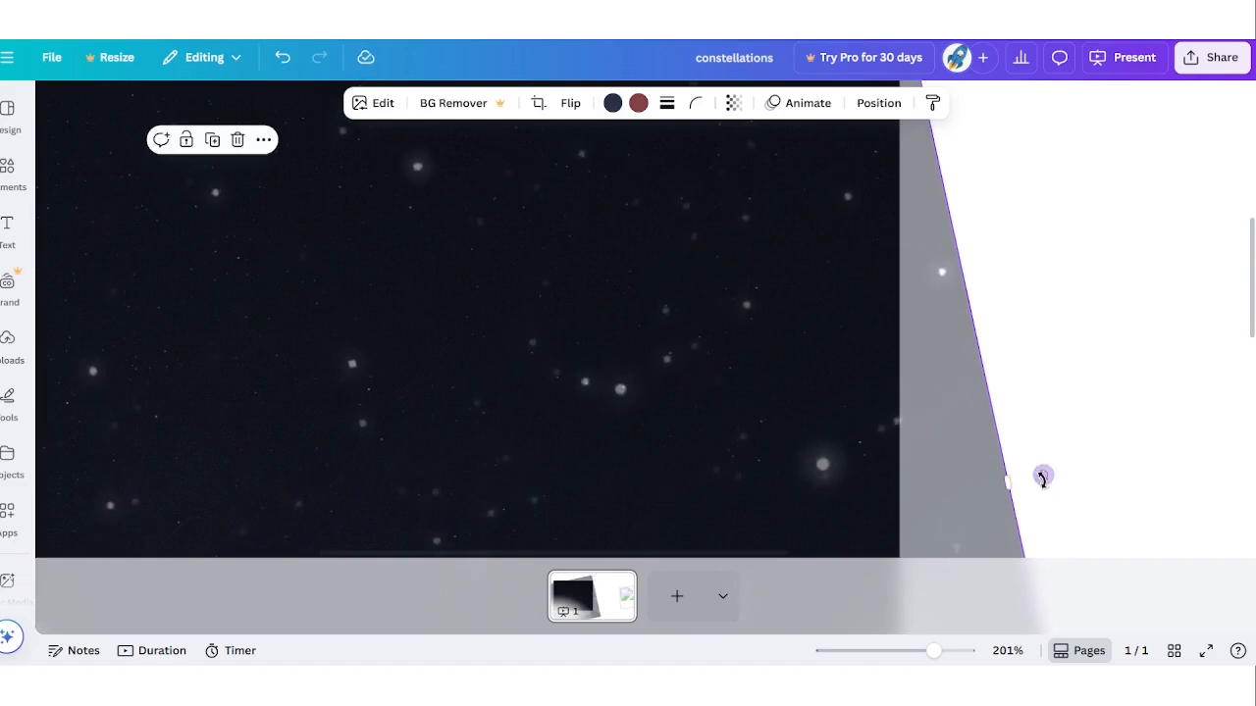
- Rotate the star map overlay slightly counterclockwise and reposition it over the matching stars in the photo
left_click_drag(1043, 475, 1046, 454)
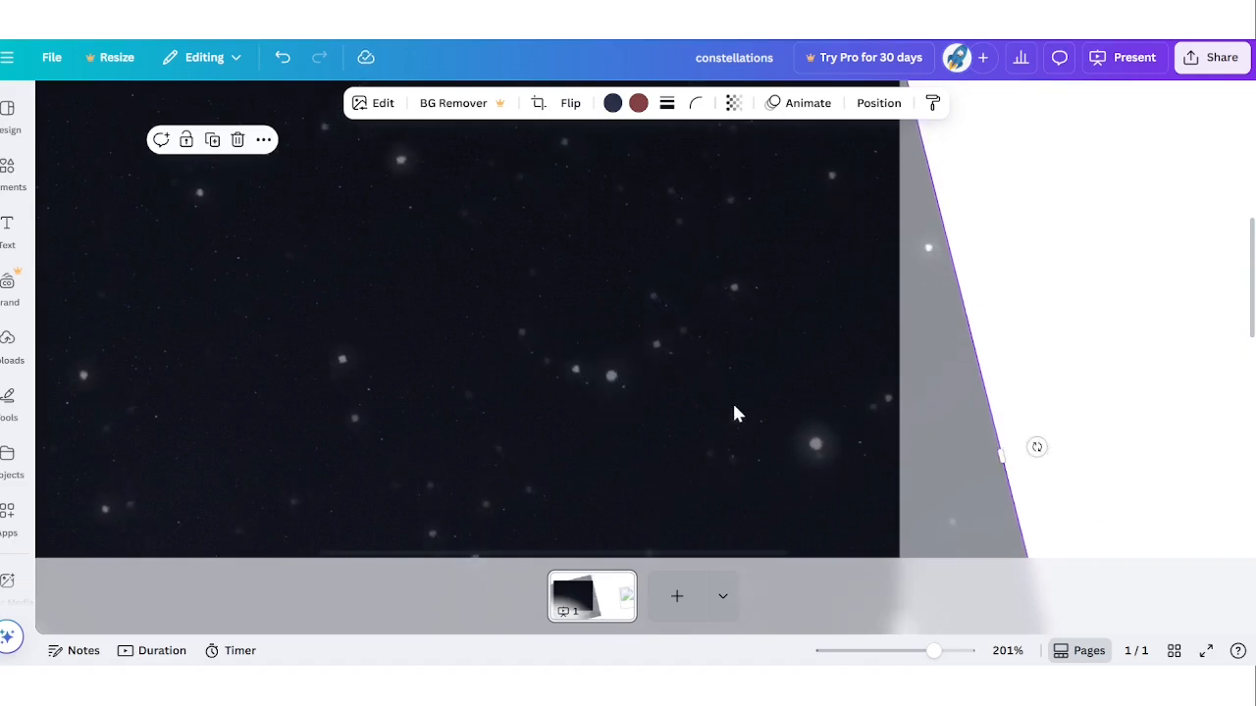
left_click_drag(737, 416, 614, 441)
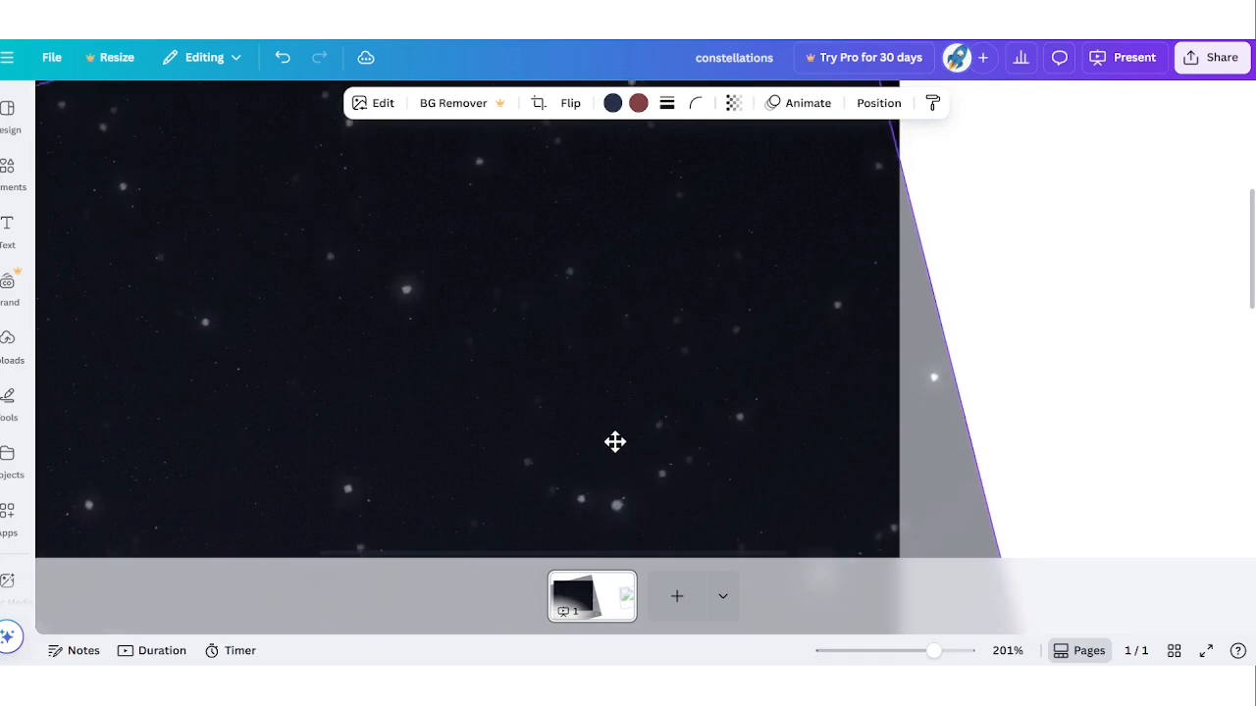
scroll(614, 438, "down", 4)
mouse_move(658, 365)
left_mouse_down()
mouse_move(667, 351)
mouse_move(667, 364)
mouse_move(678, 357)
mouse_move(665, 395)
mouse_move(680, 367)
mouse_move(667, 393)
mouse_move(693, 421)
mouse_move(645, 396)
mouse_move(640, 372)
left_mouse_up()
- Compare the overlay's stars with the photo's up close and shift the star map to the right
scroll(589, 412, "up", 5)
scroll(638, 386, "down", 1)
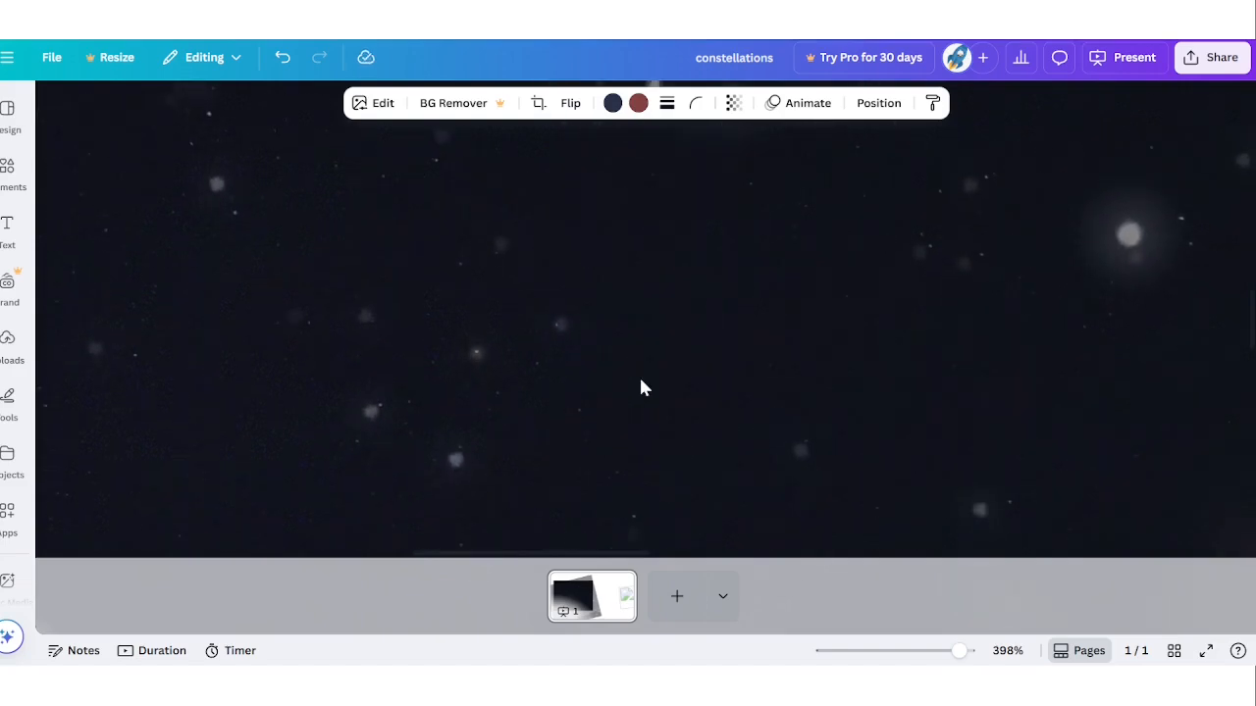
scroll(639, 387, "up", 2)
scroll(639, 386, "right", 2)
scroll(638, 386, "down", 2)
scroll(641, 382, "down", 1)
left_click_drag(640, 382, 780, 409)
scroll(758, 412, "down", 3)
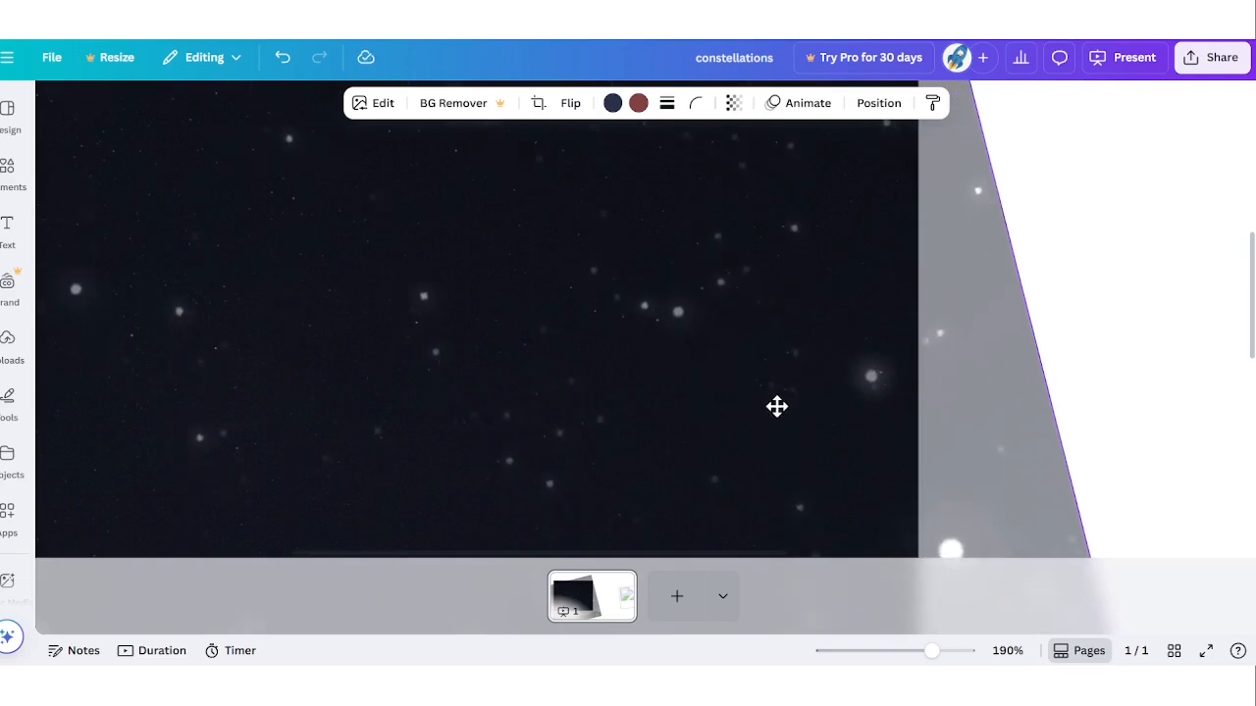
- Nudge the star map overlay slightly back to the left to fine-tune its alignment with the photo's stars
scroll(805, 402, "up", 5)
left_click_drag(898, 392, 870, 403)
scroll(884, 359, "down", 5)
scroll(884, 360, "down", 2)
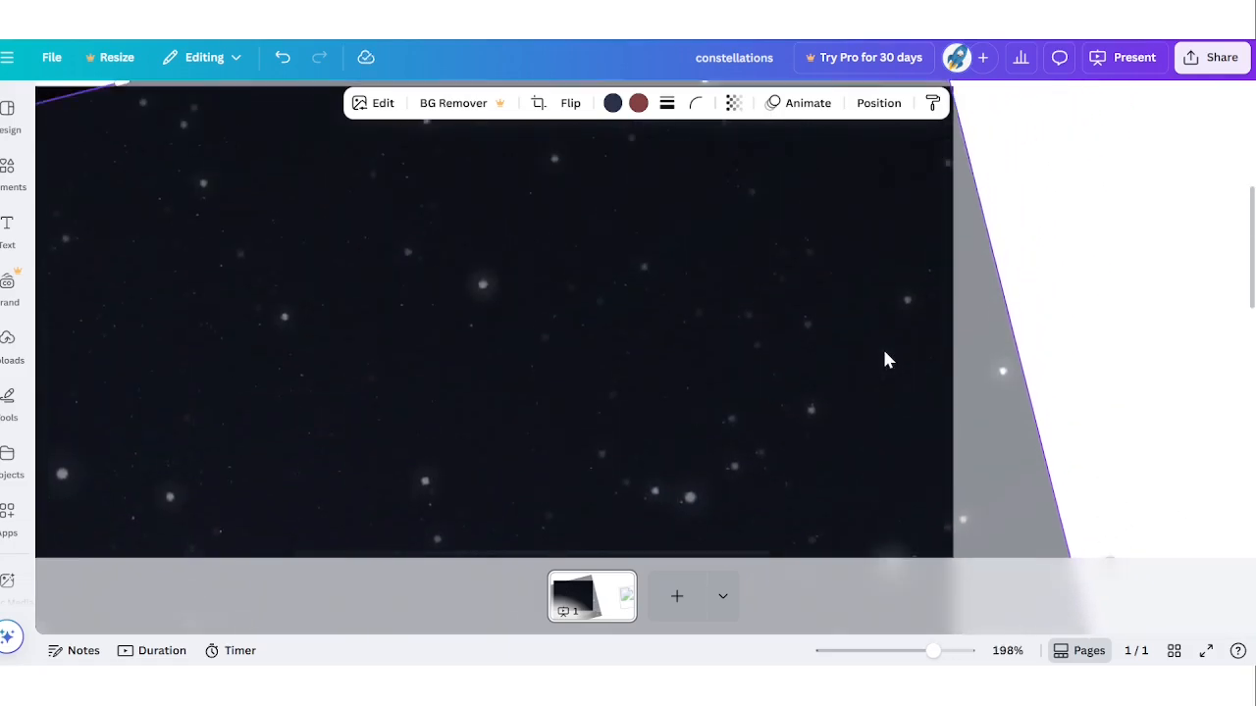
left_click_drag(992, 412, 980, 407)
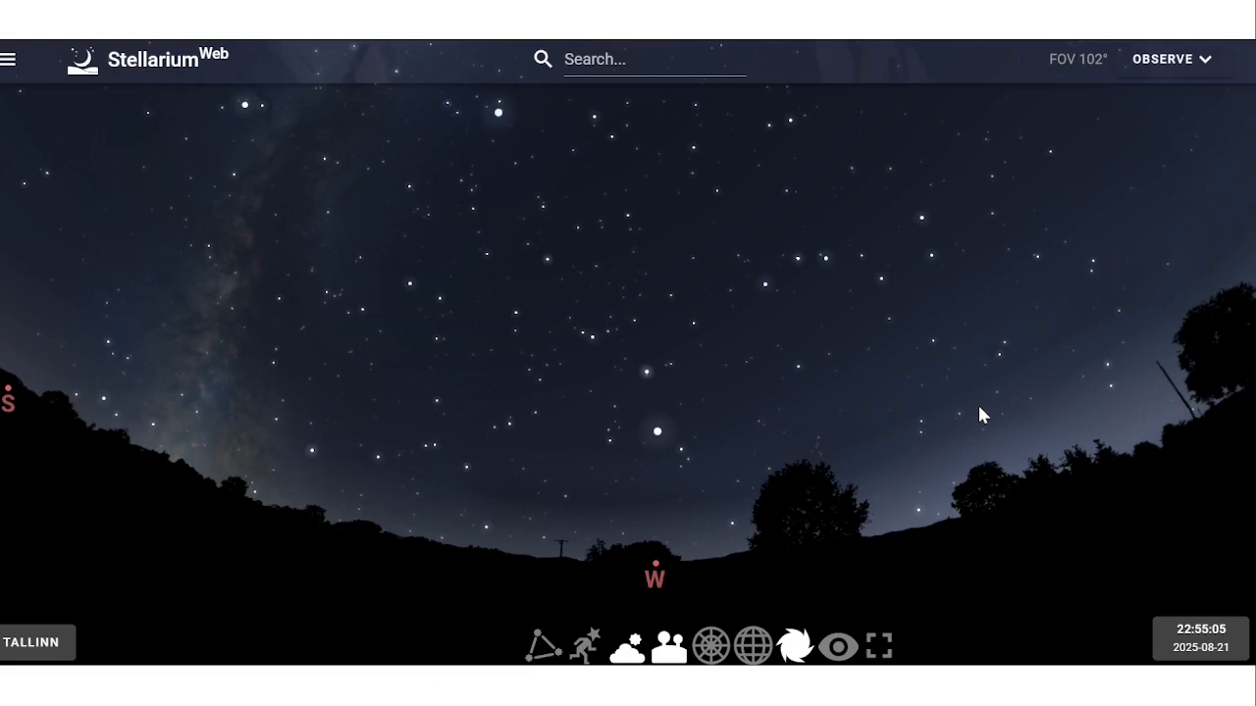
- Switch to Stellarium Web and examine the star pattern around Alphecca for comparison with the photo
scroll(593, 337, "up", 10)
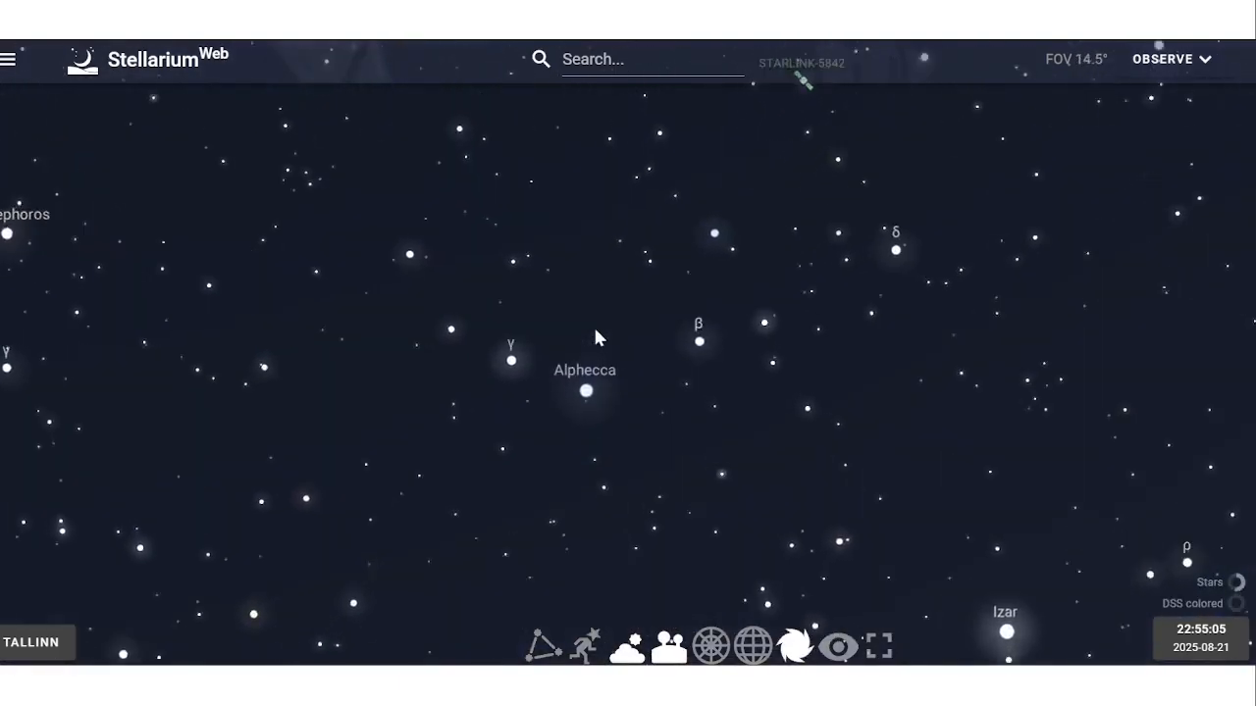
scroll(595, 336, "up", 2)
left_click_drag(820, 360, 728, 407)
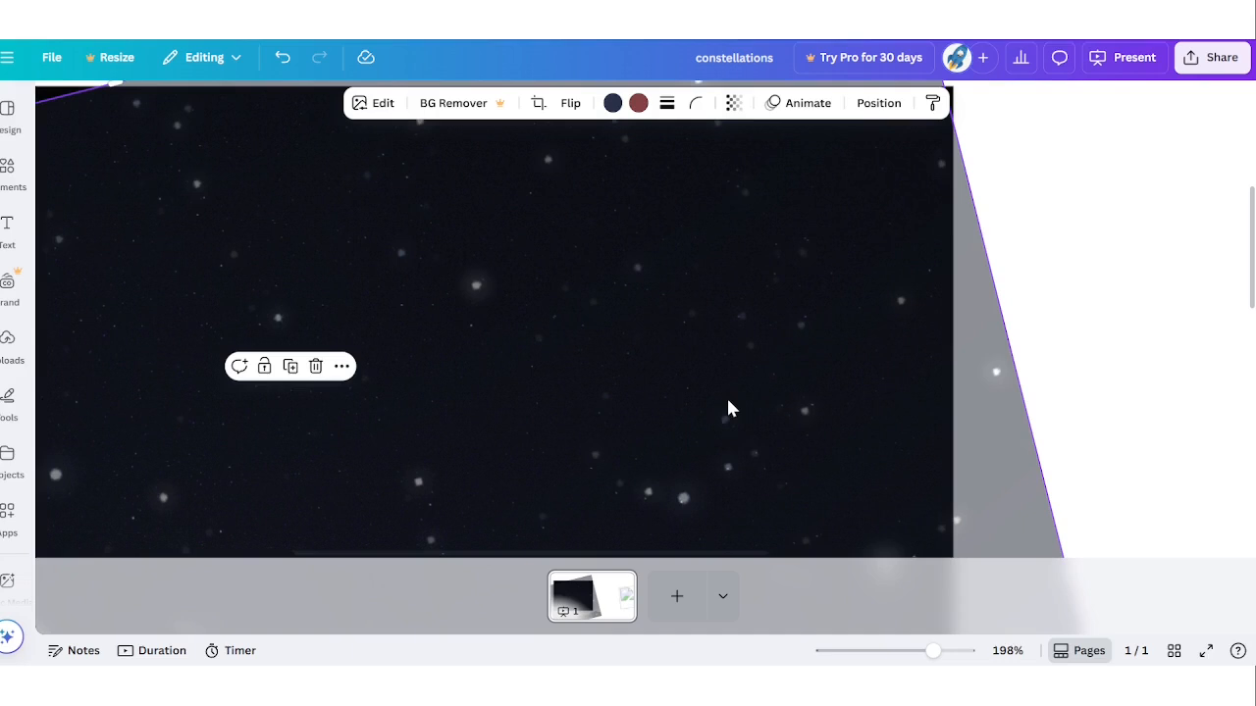
- Return to Canva, nudge the star map overlay slightly down, and check the star pattern's alignment up close
left_click_drag(851, 455, 963, 451)
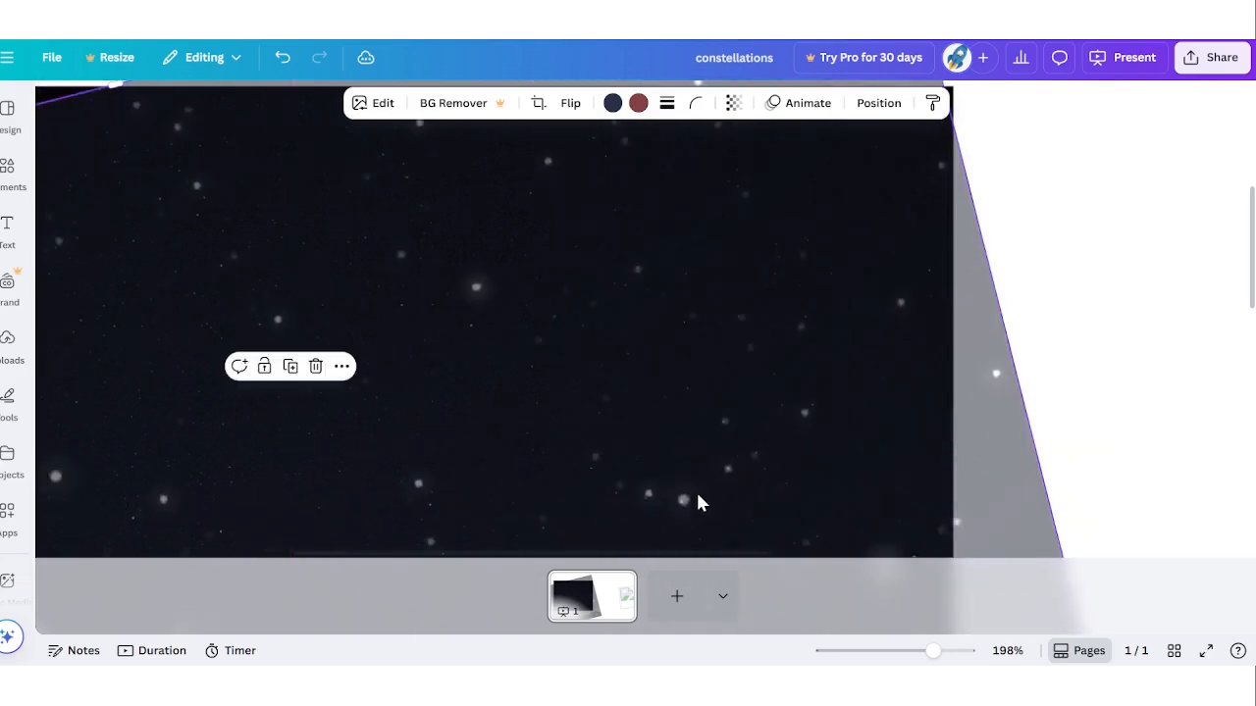
scroll(698, 502, "up", 5)
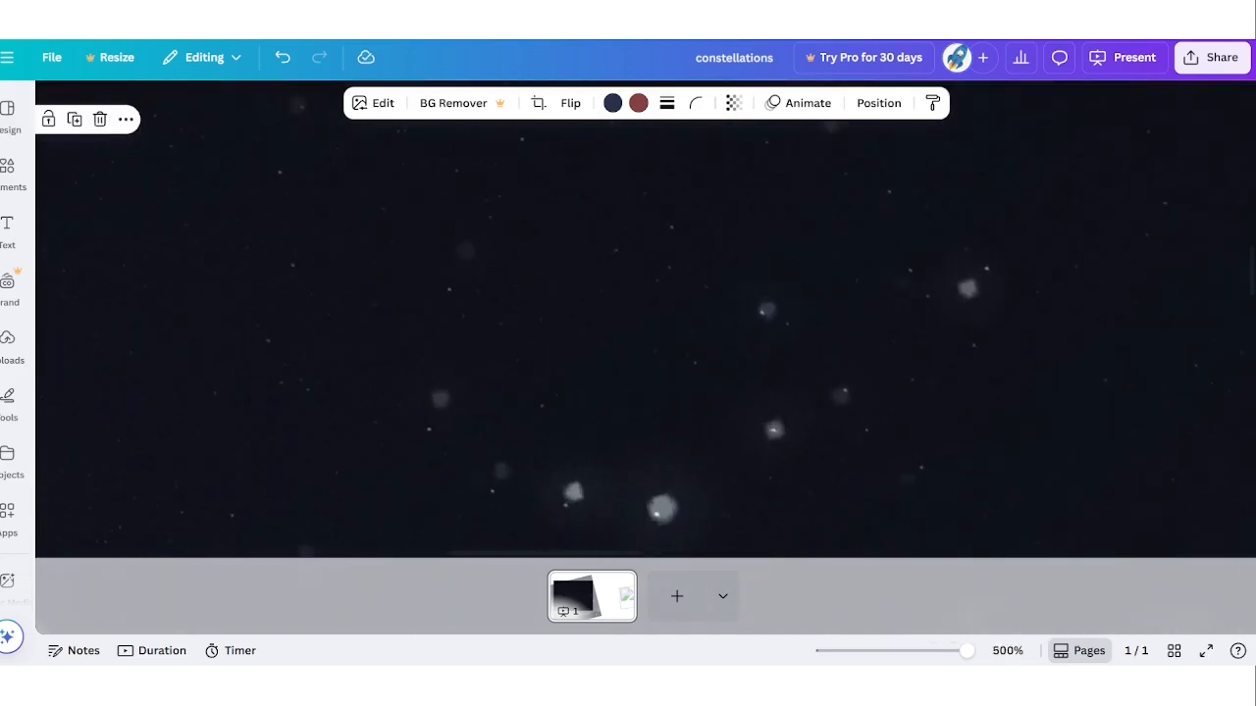